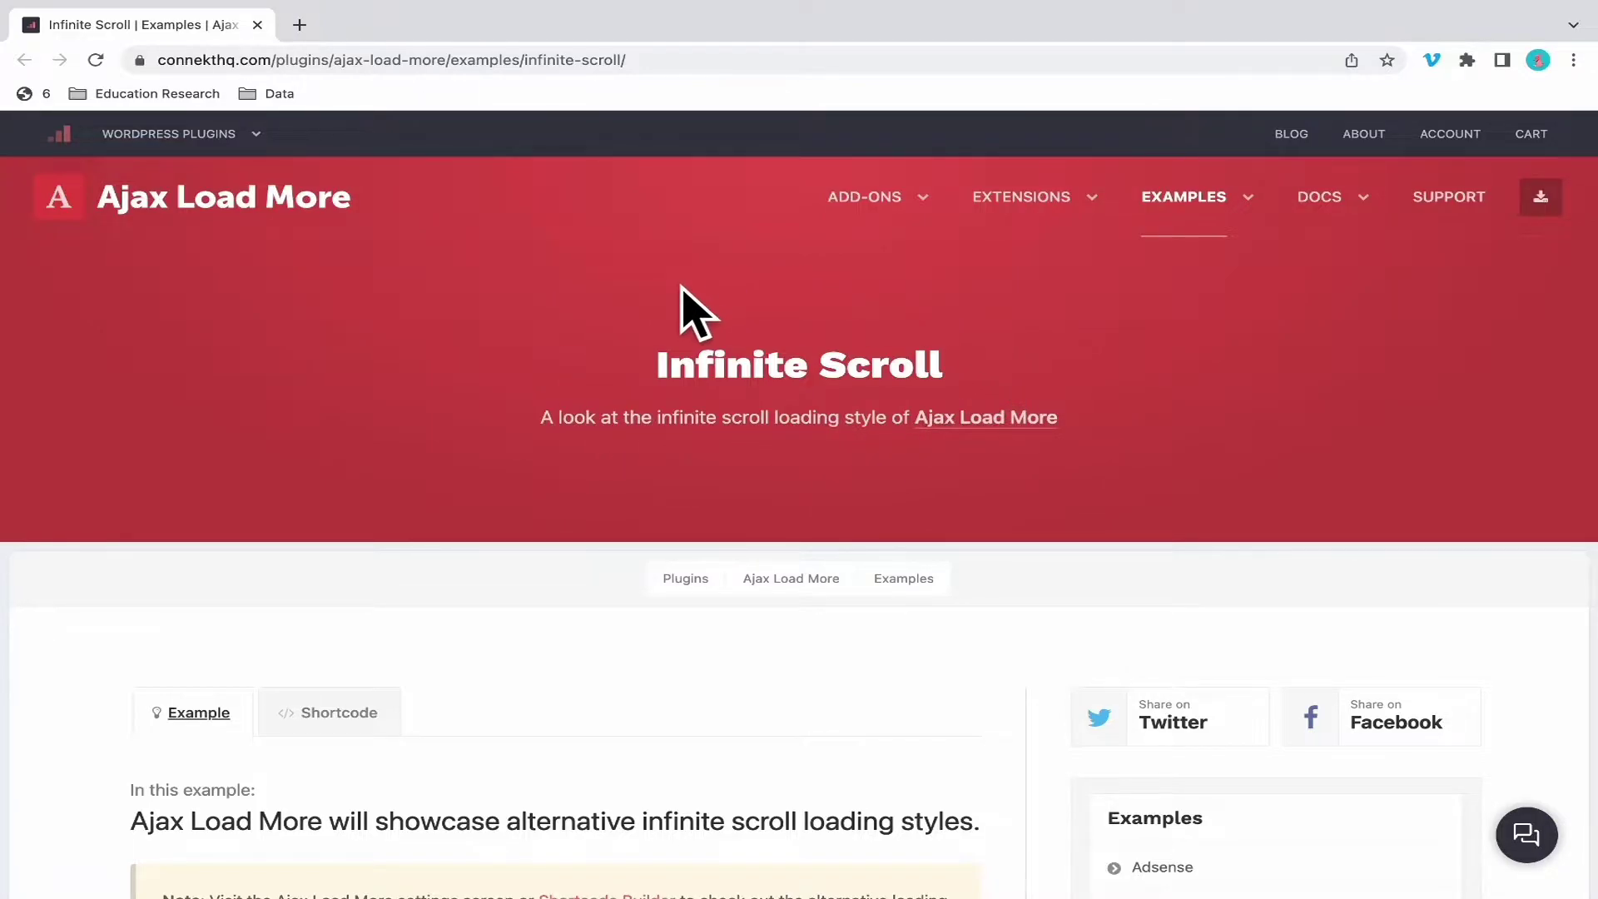
# Step: Scroll down the Infinite Scroll demo page to load more posts
pyautogui.scroll(-10, 1010, 596)
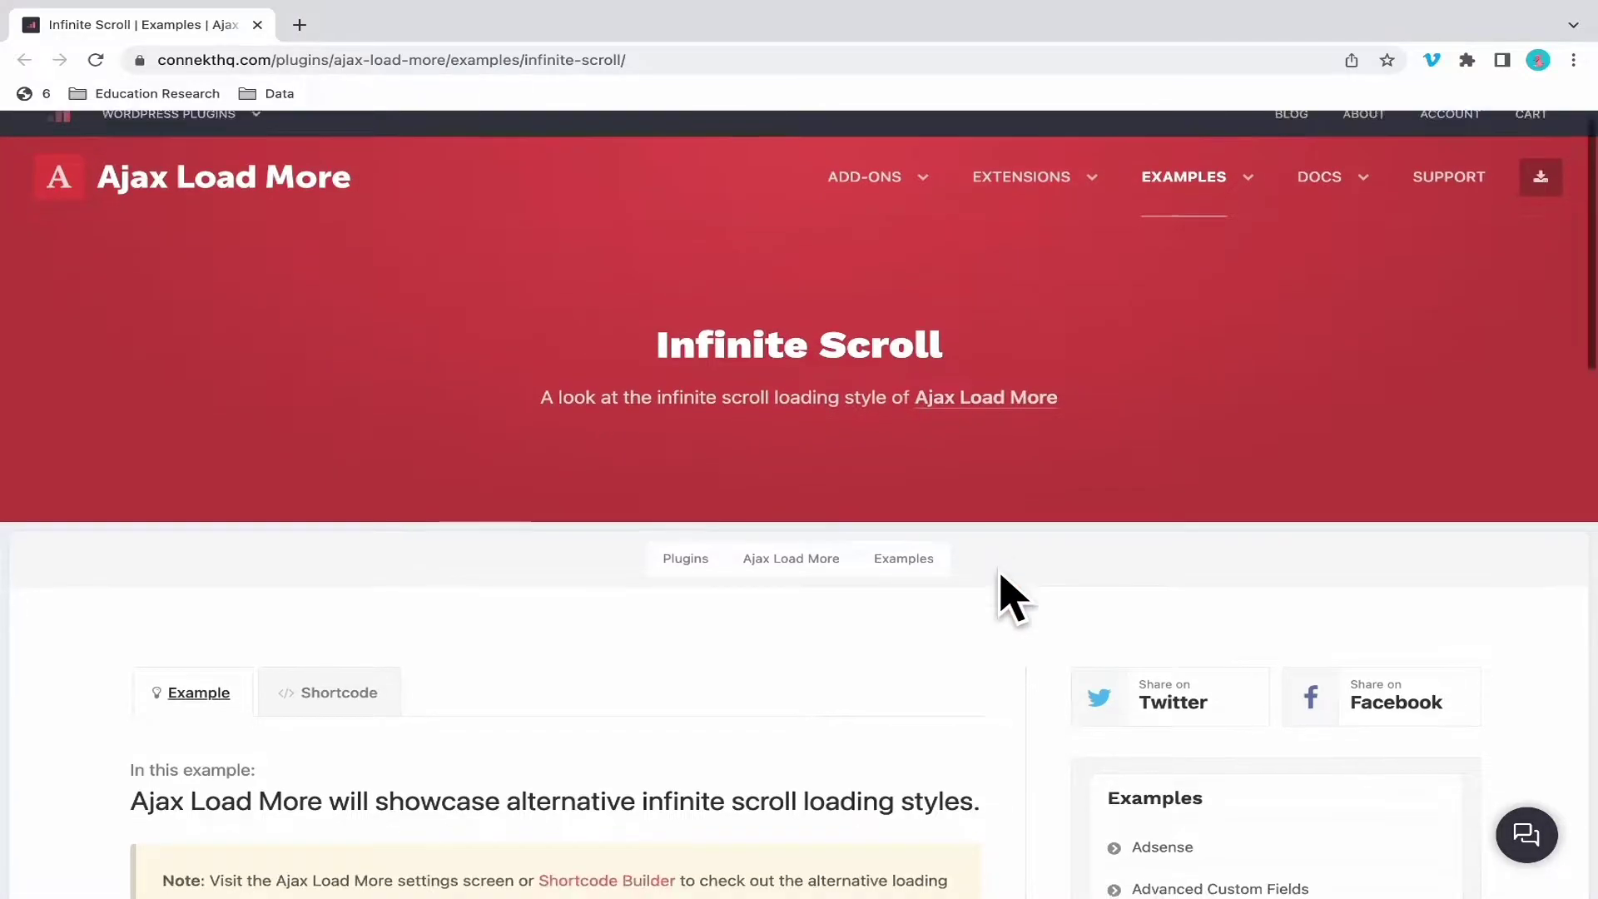
pyautogui.scroll(-2, 1009, 596)
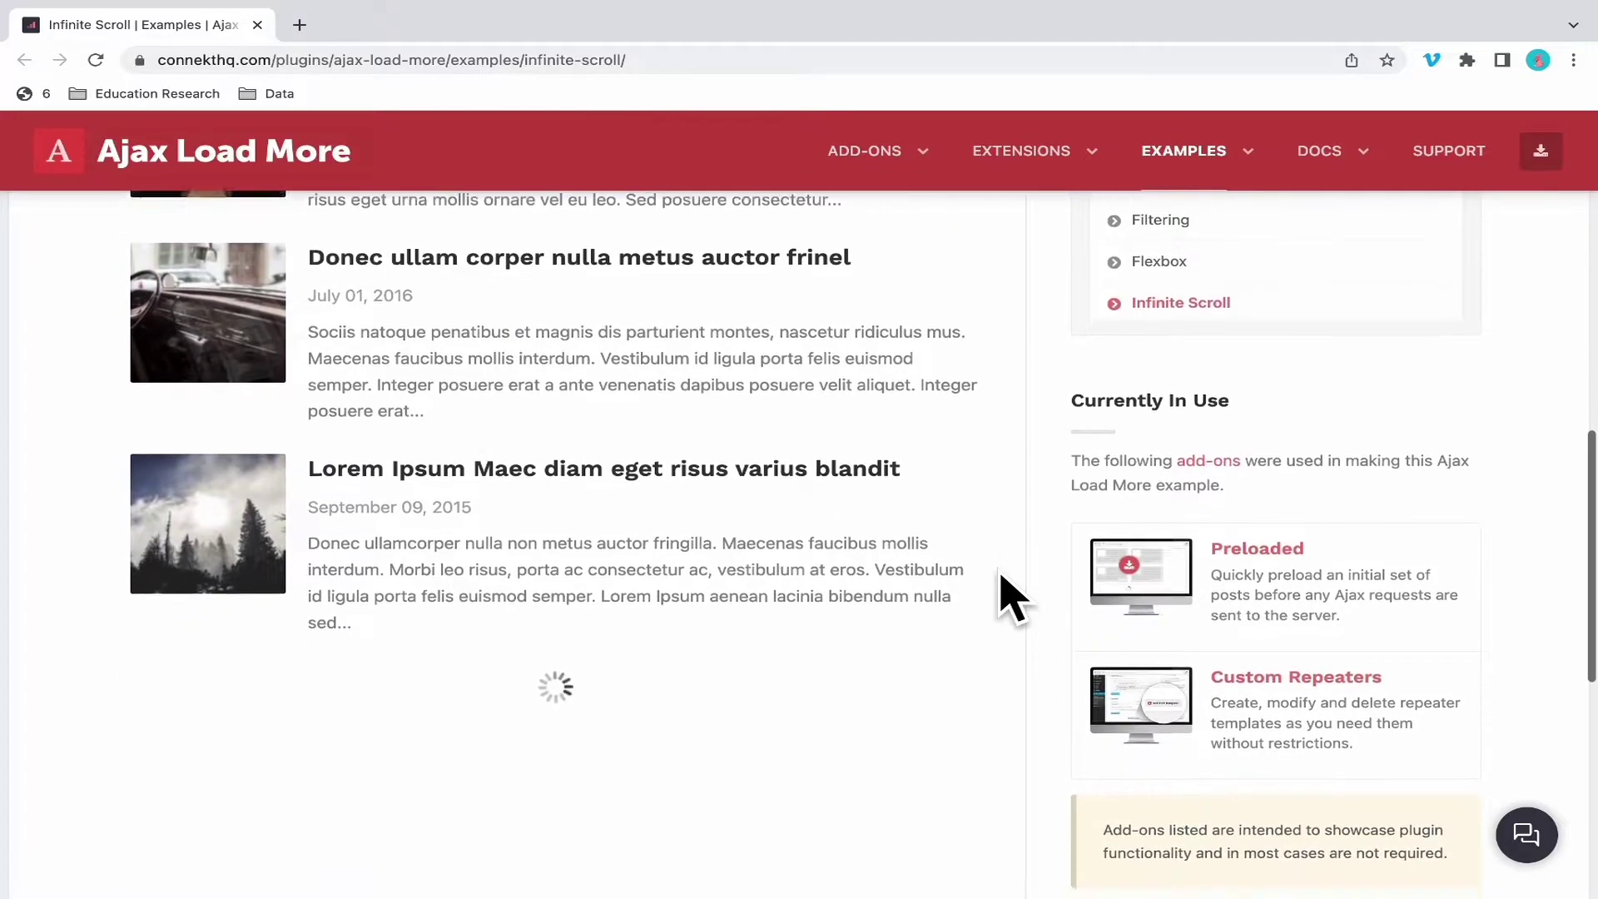
pyautogui.scroll(-1, 596, 714)
pyautogui.scroll(-5, 596, 714)
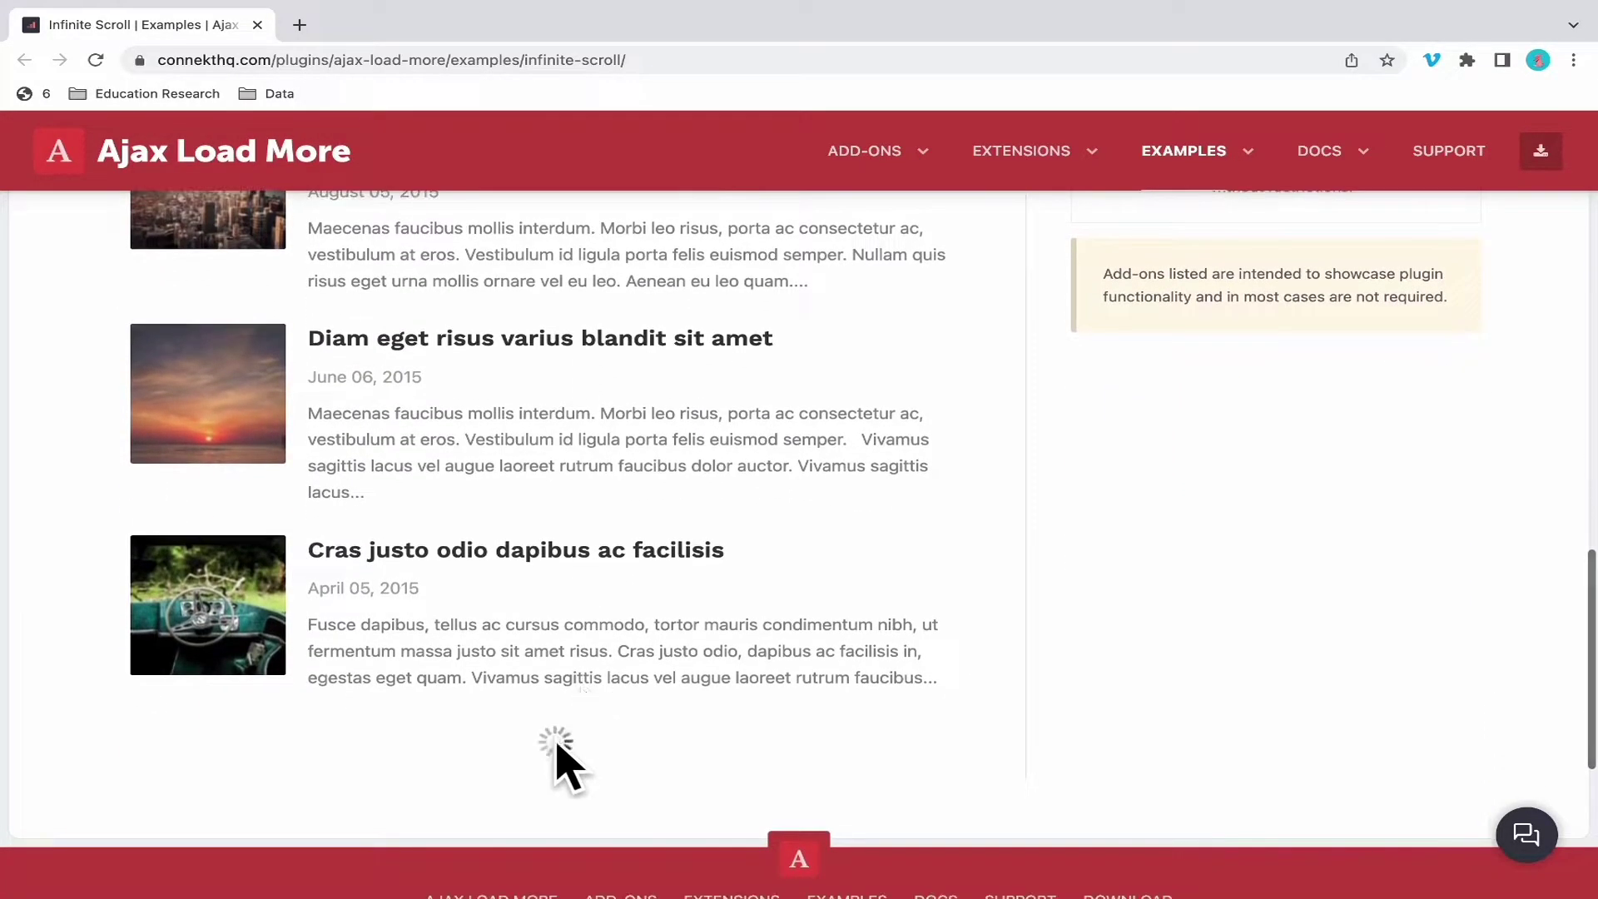
pyautogui.scroll(-5, 568, 772)
pyautogui.scroll(-3, 567, 774)
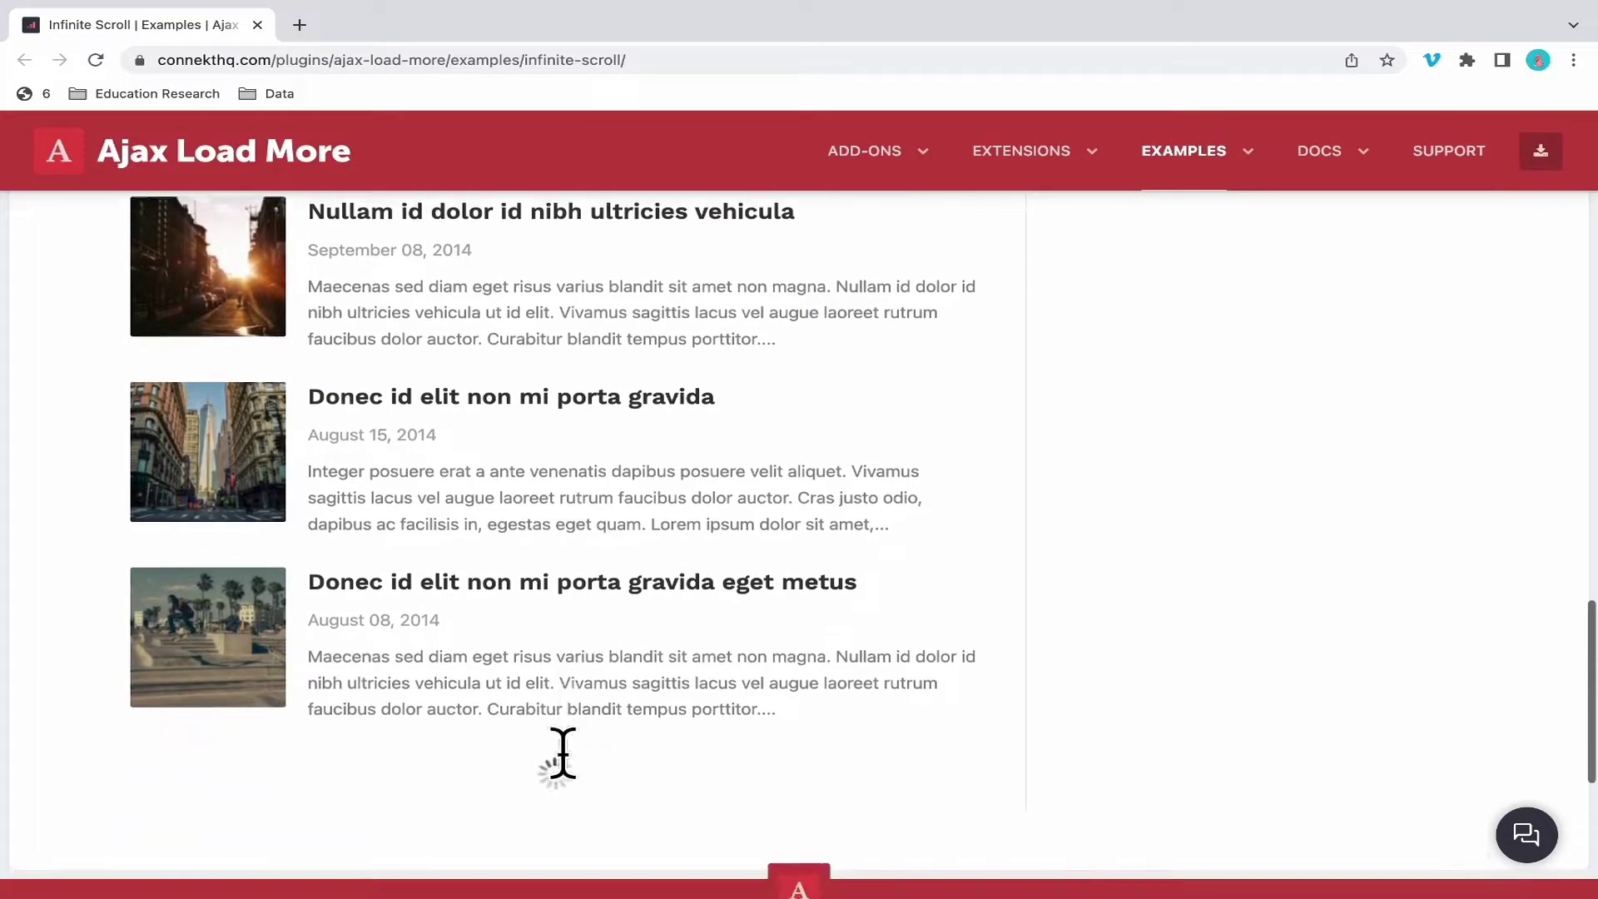
pyautogui.scroll(-1, 569, 771)
pyautogui.scroll(-4, 570, 770)
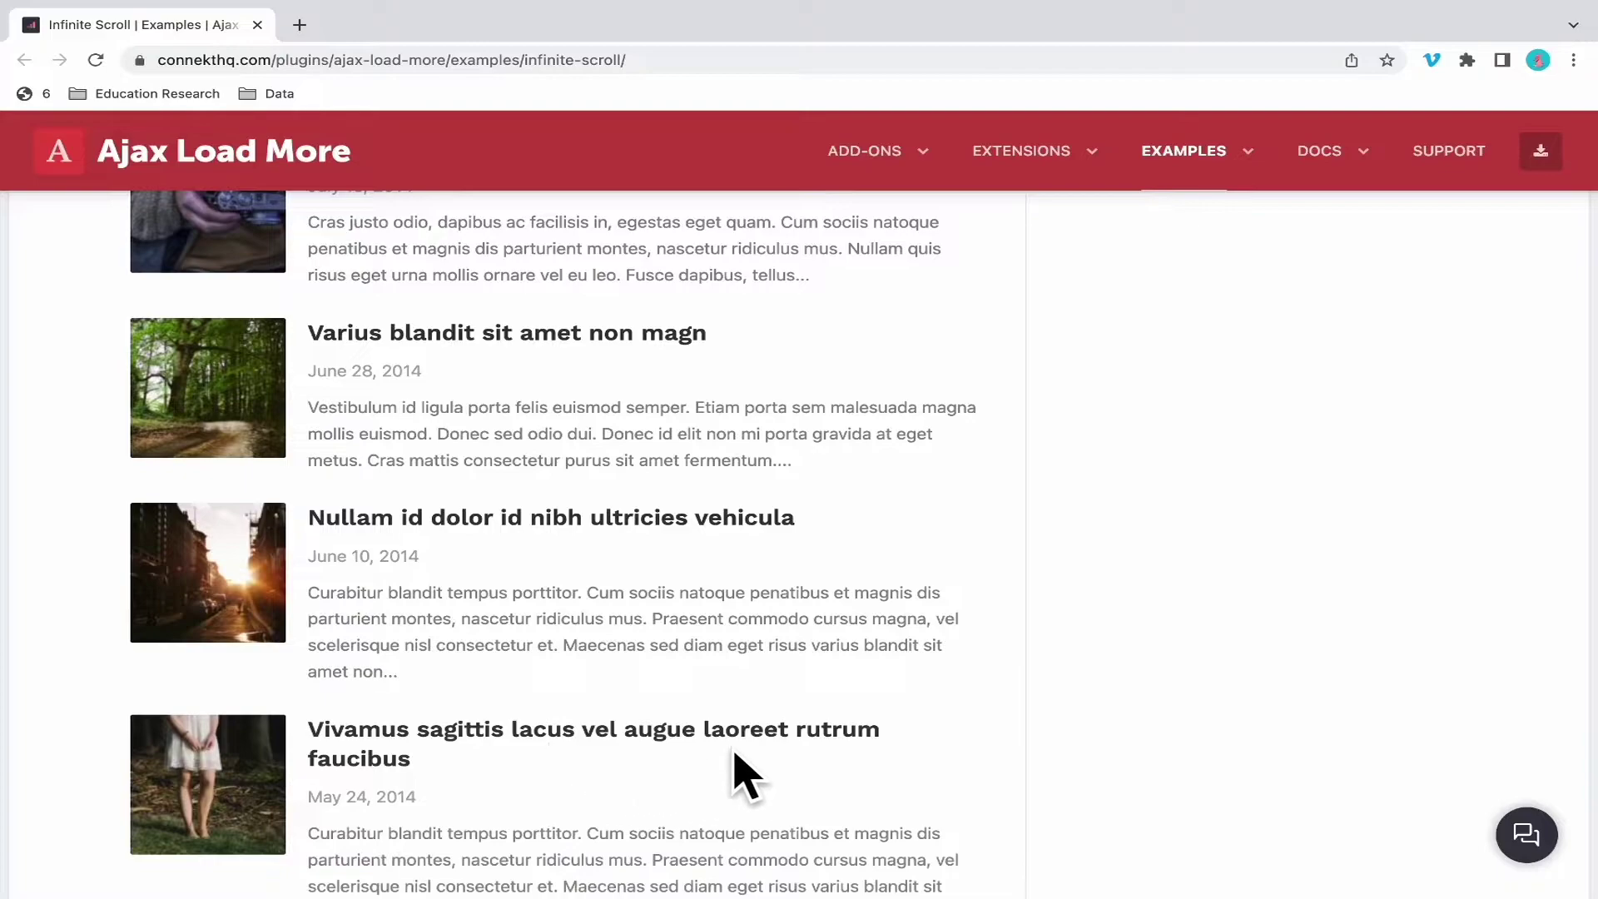
# Step: Return to the top of the page and select its full URL in the address bar
pyautogui.press('Home')
pyautogui.click(545, 65)
pyautogui.rightClick(544, 65)
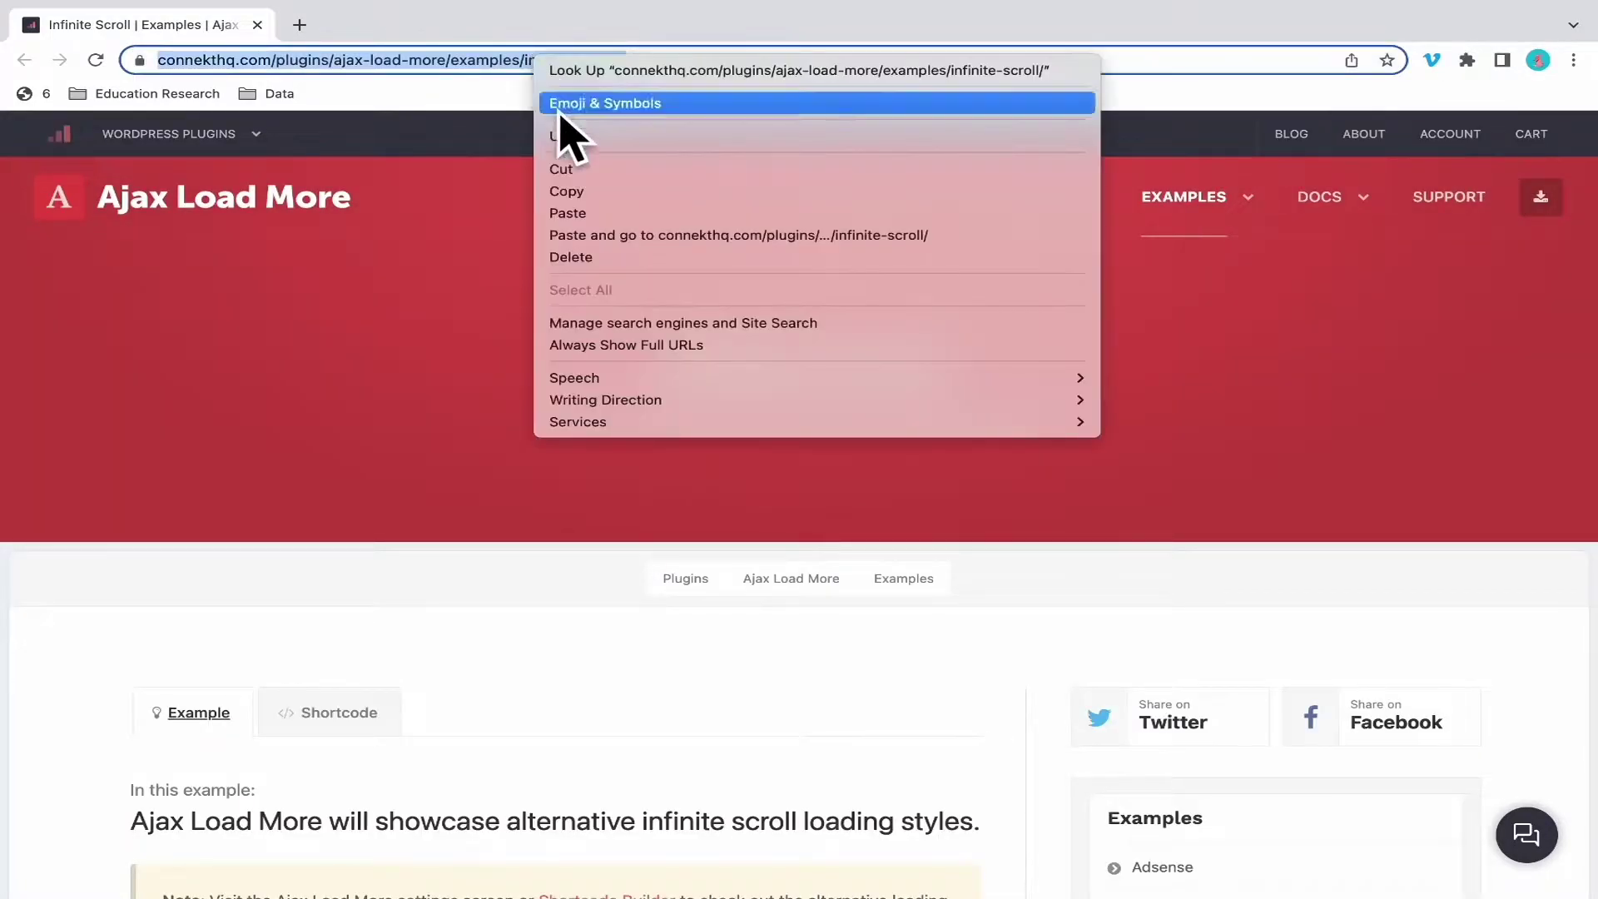
# Step: Copy the demo page URL into Octoparse's home box and start a new task from it
pyautogui.click(581, 203)
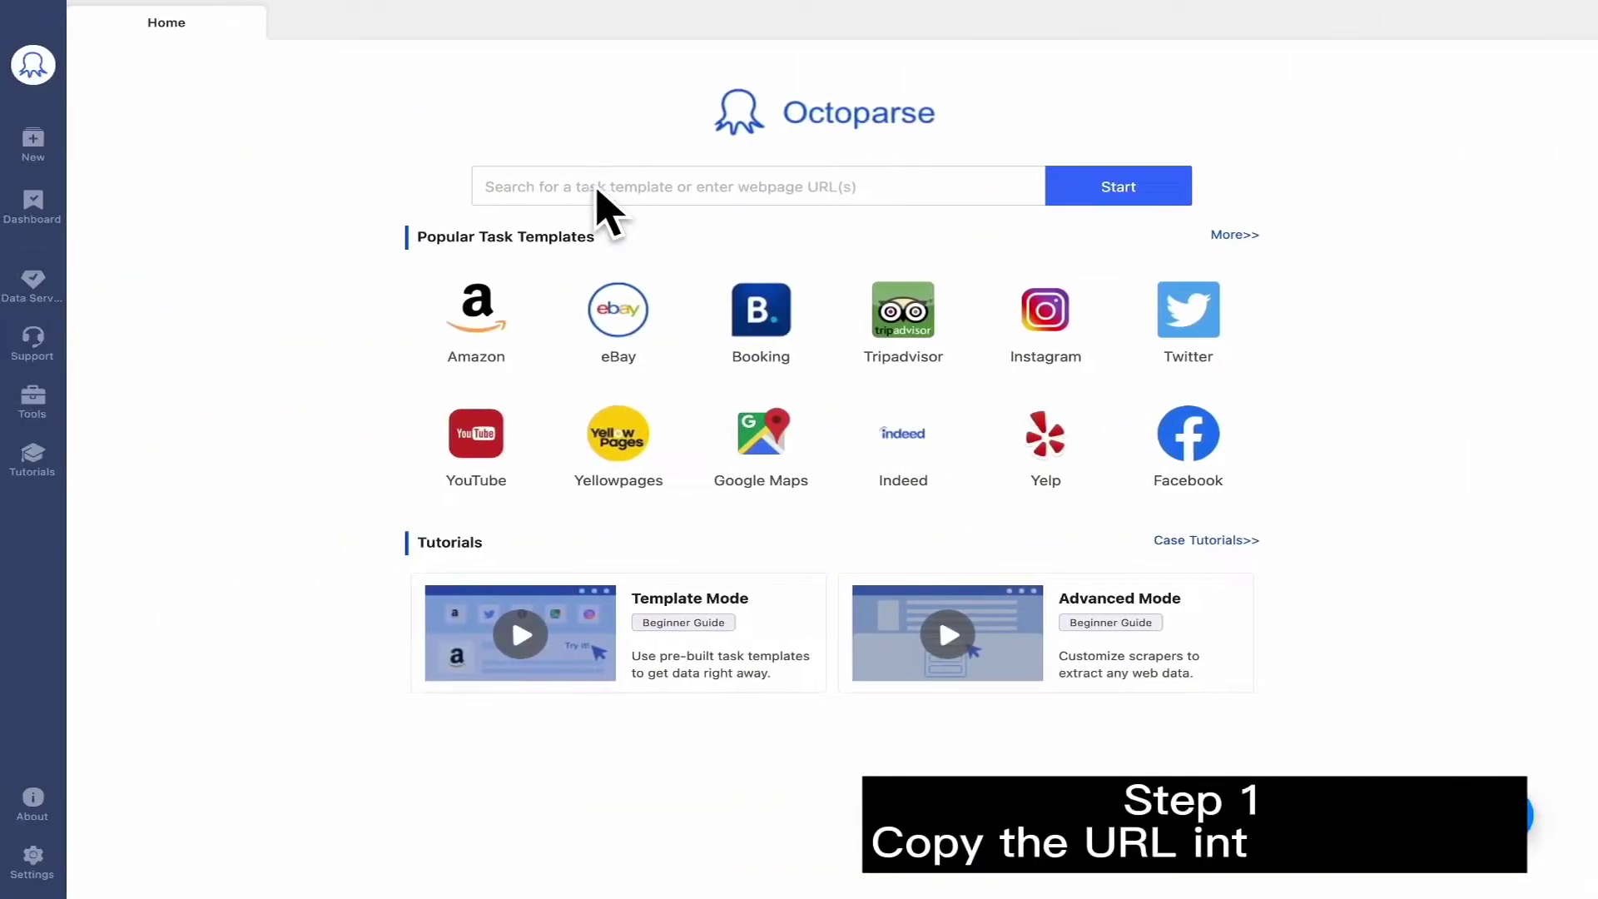
pyautogui.click(641, 203)
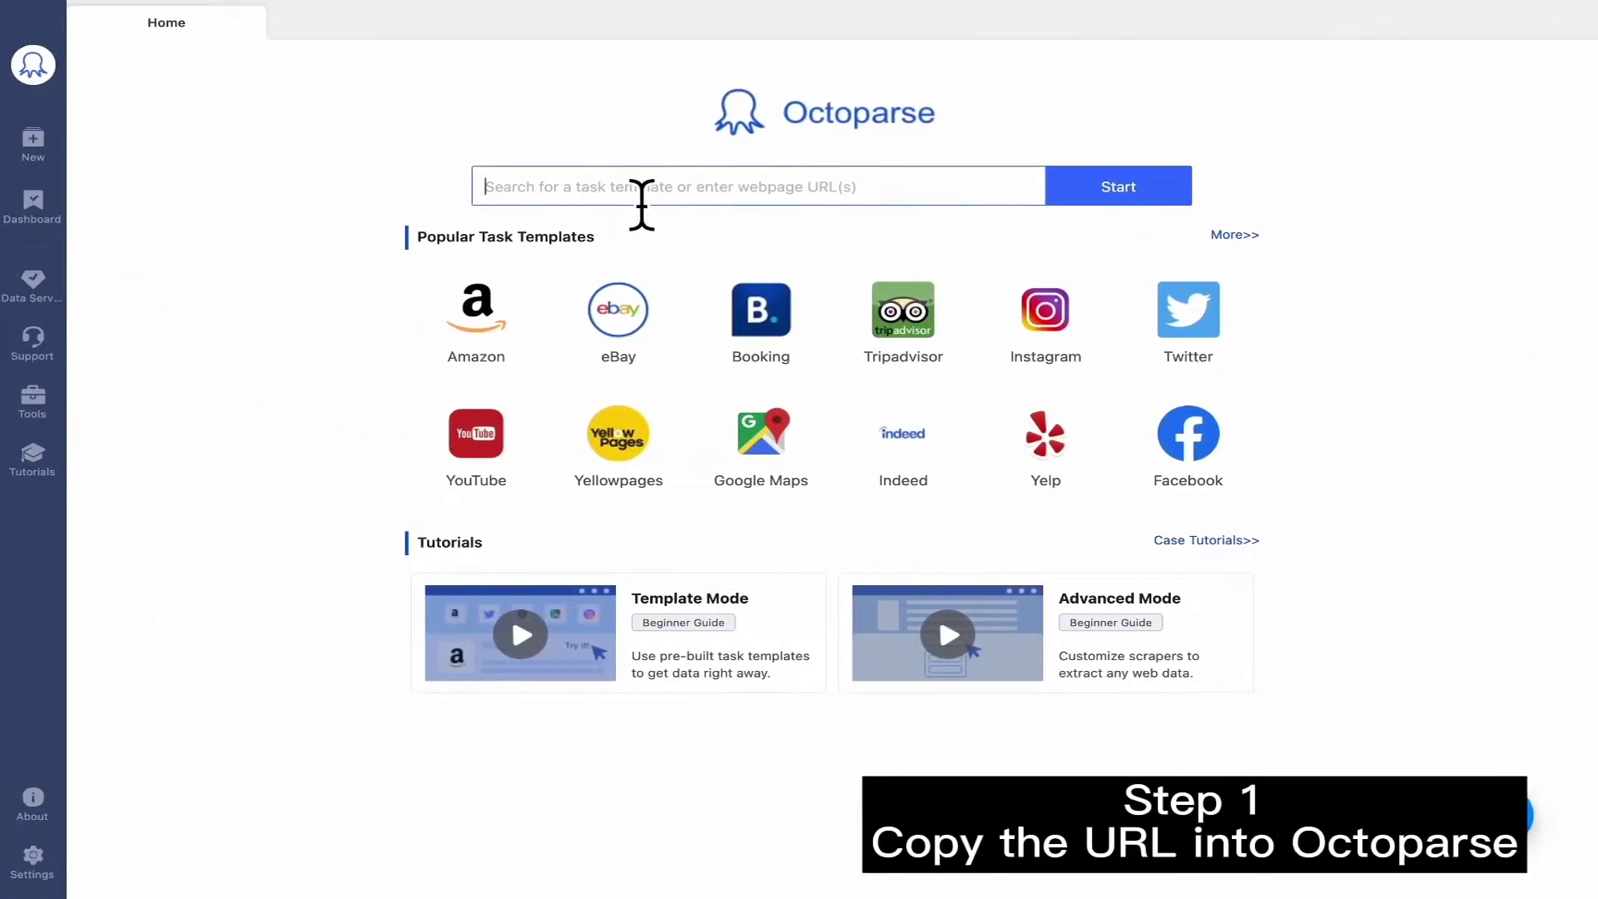
pyautogui.hotkey('ctrl', 'v')
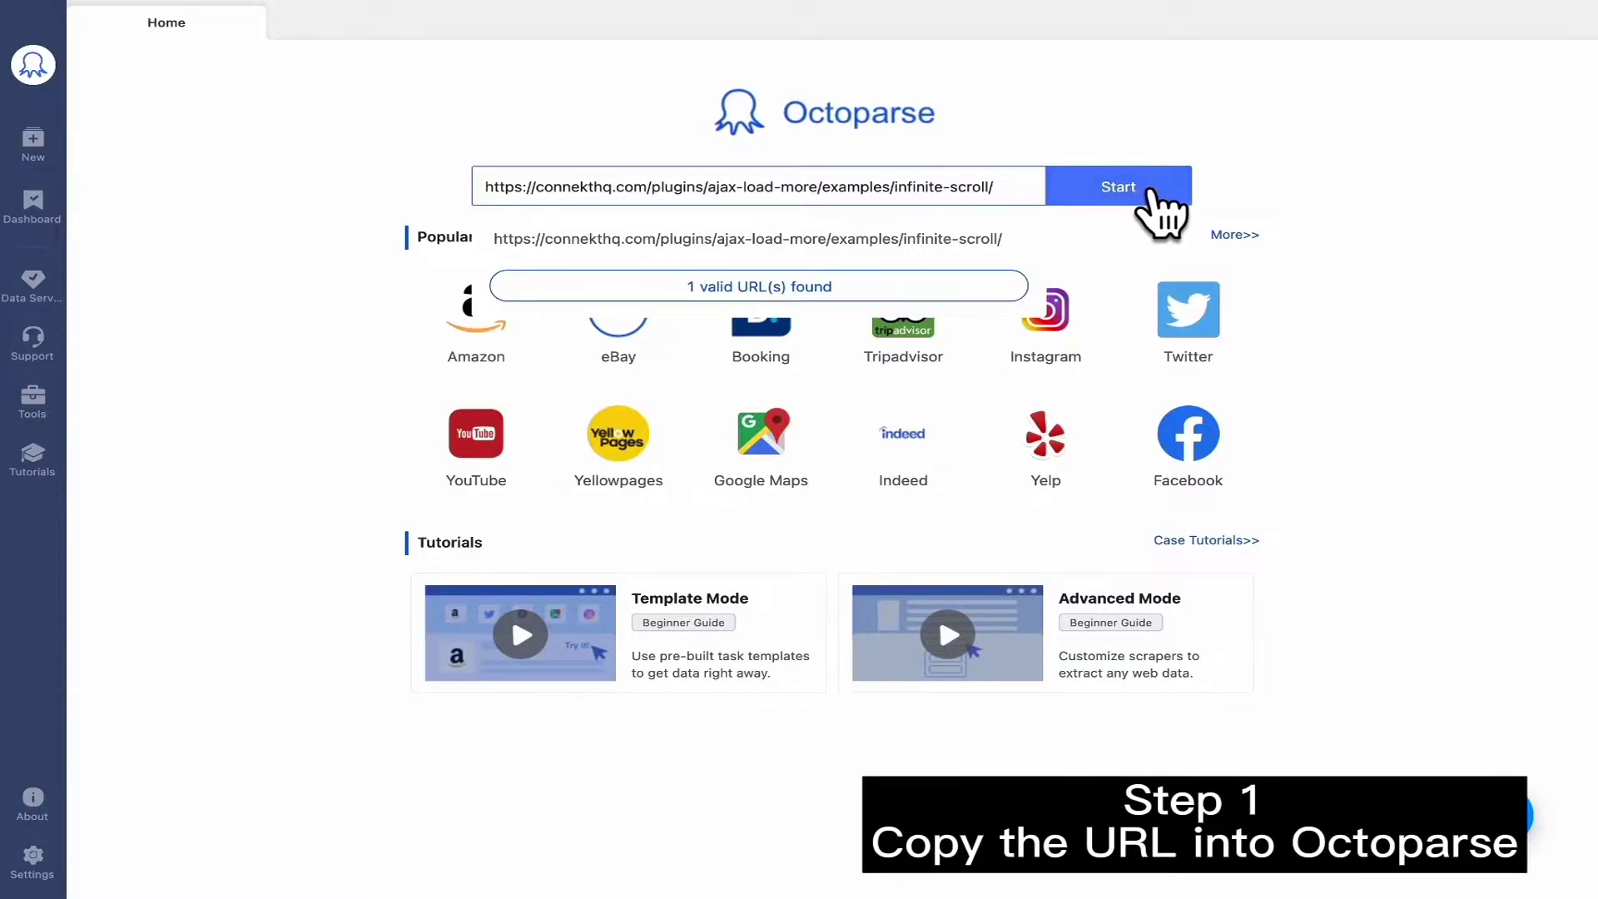
pyautogui.click(1157, 193)
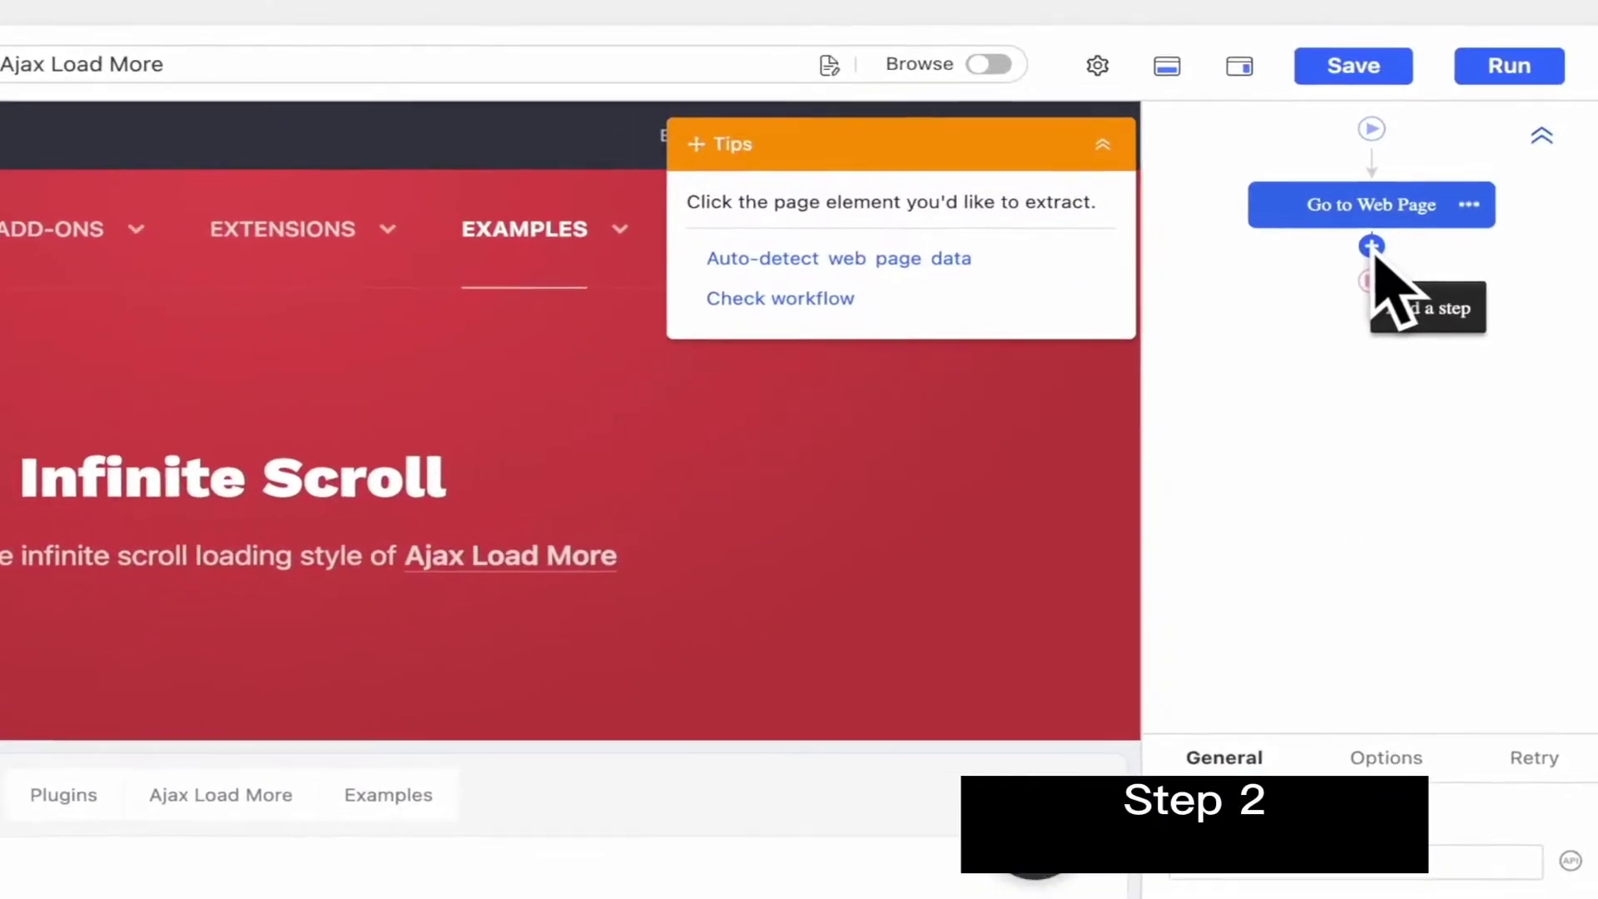
# Step: Add a Loop step after Go to Web Page and set its loop mode to Scroll Page
pyautogui.click(1442, 189)
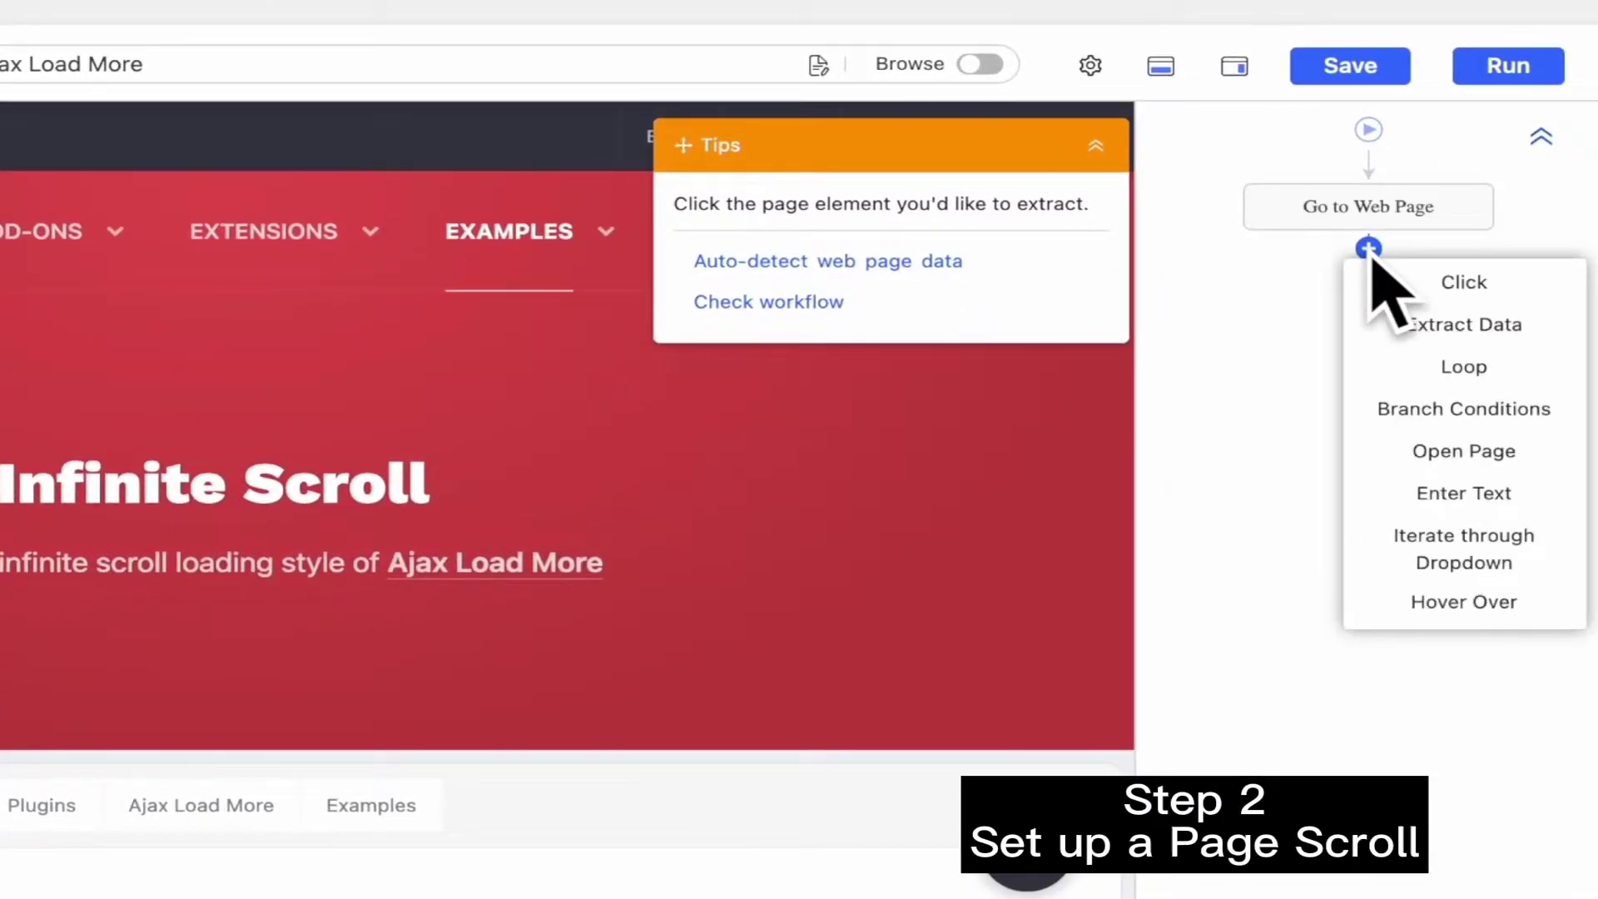
pyautogui.click(1546, 371)
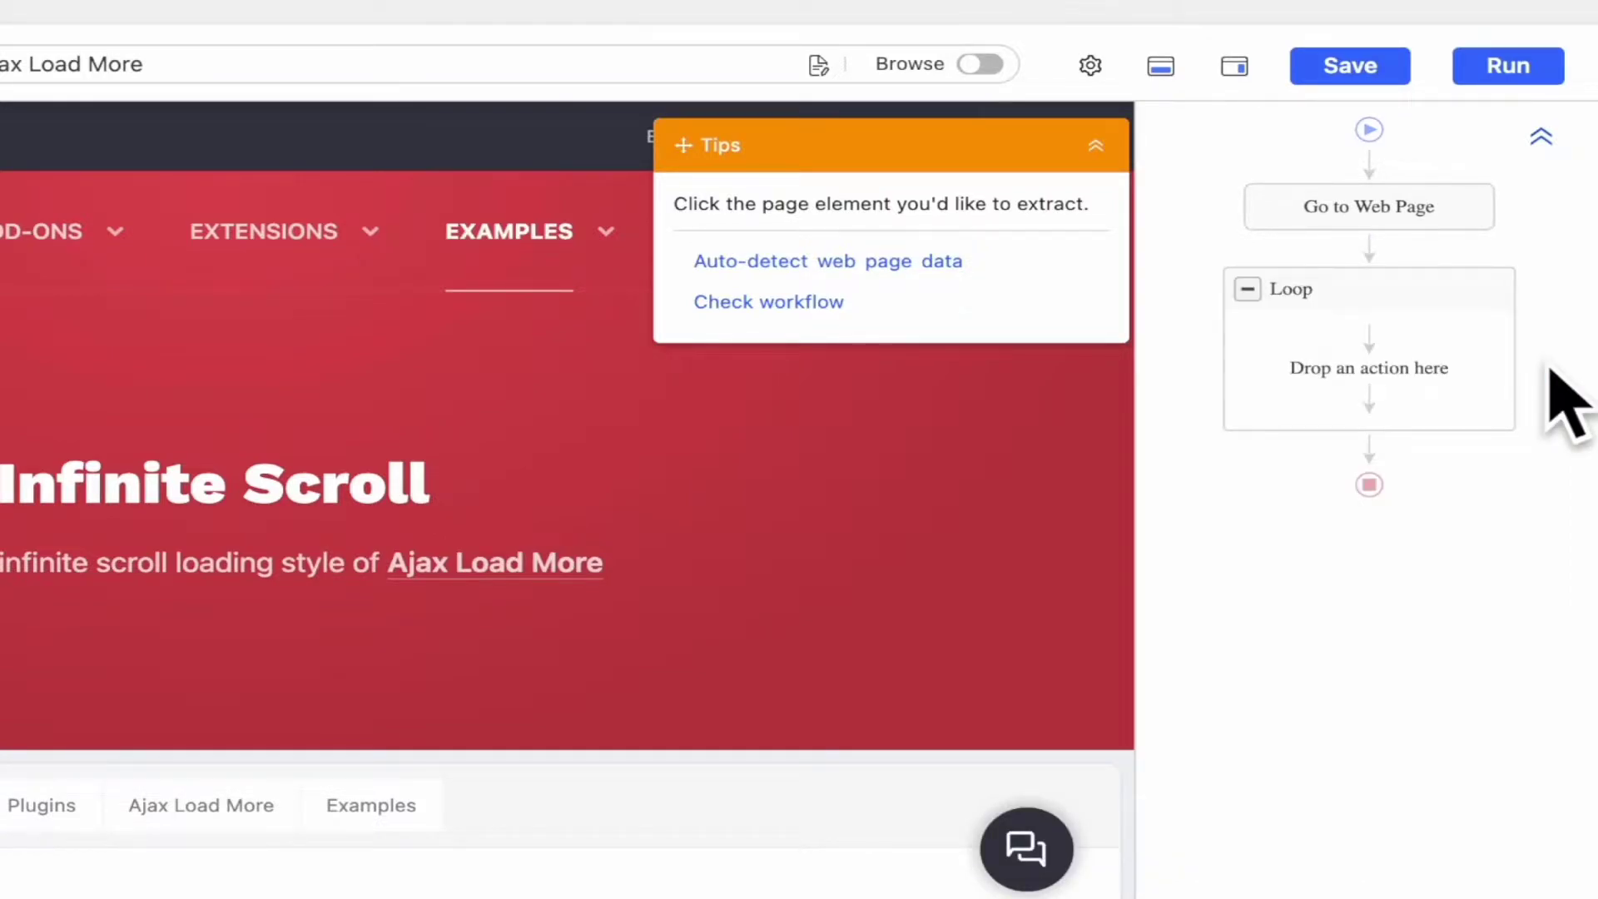
pyautogui.click(1381, 304)
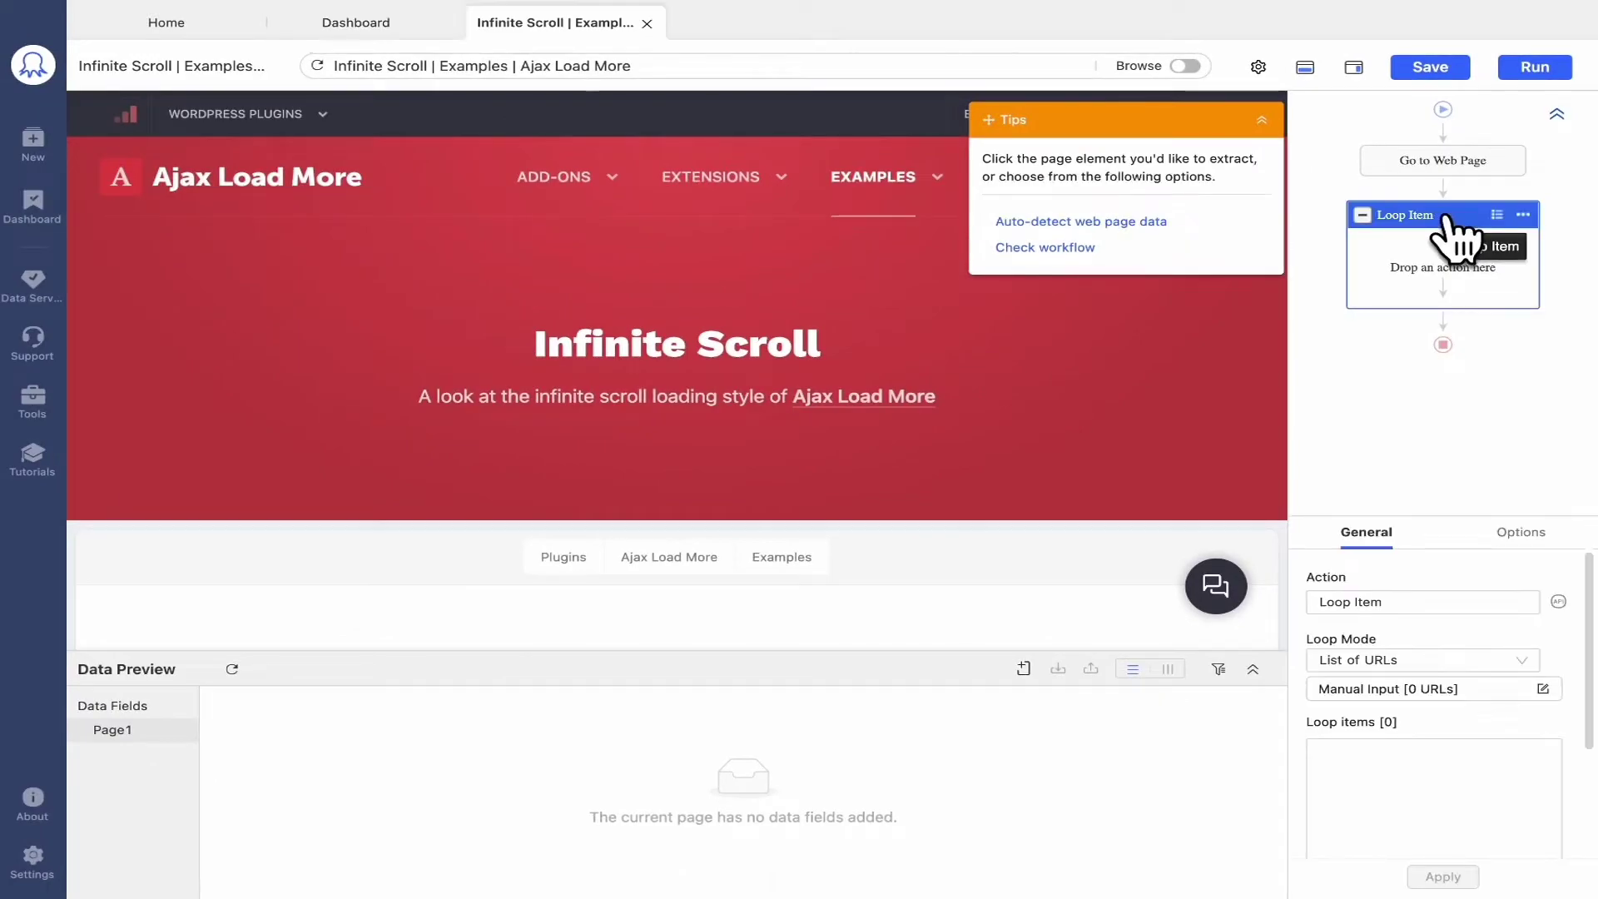
pyautogui.click(1458, 659)
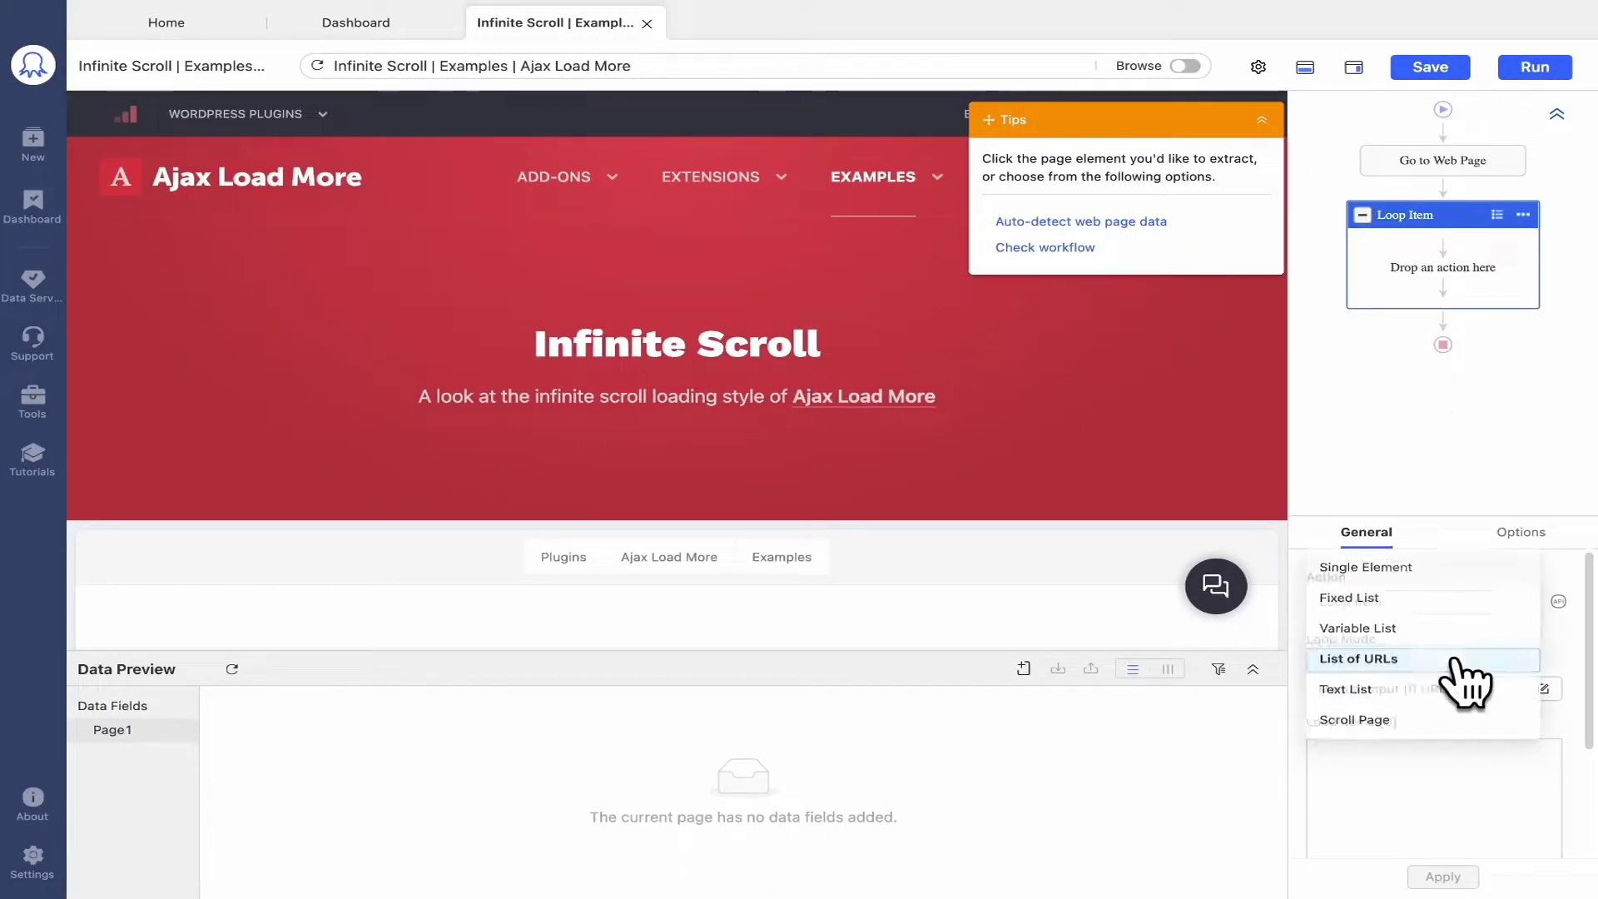
pyautogui.click(1448, 733)
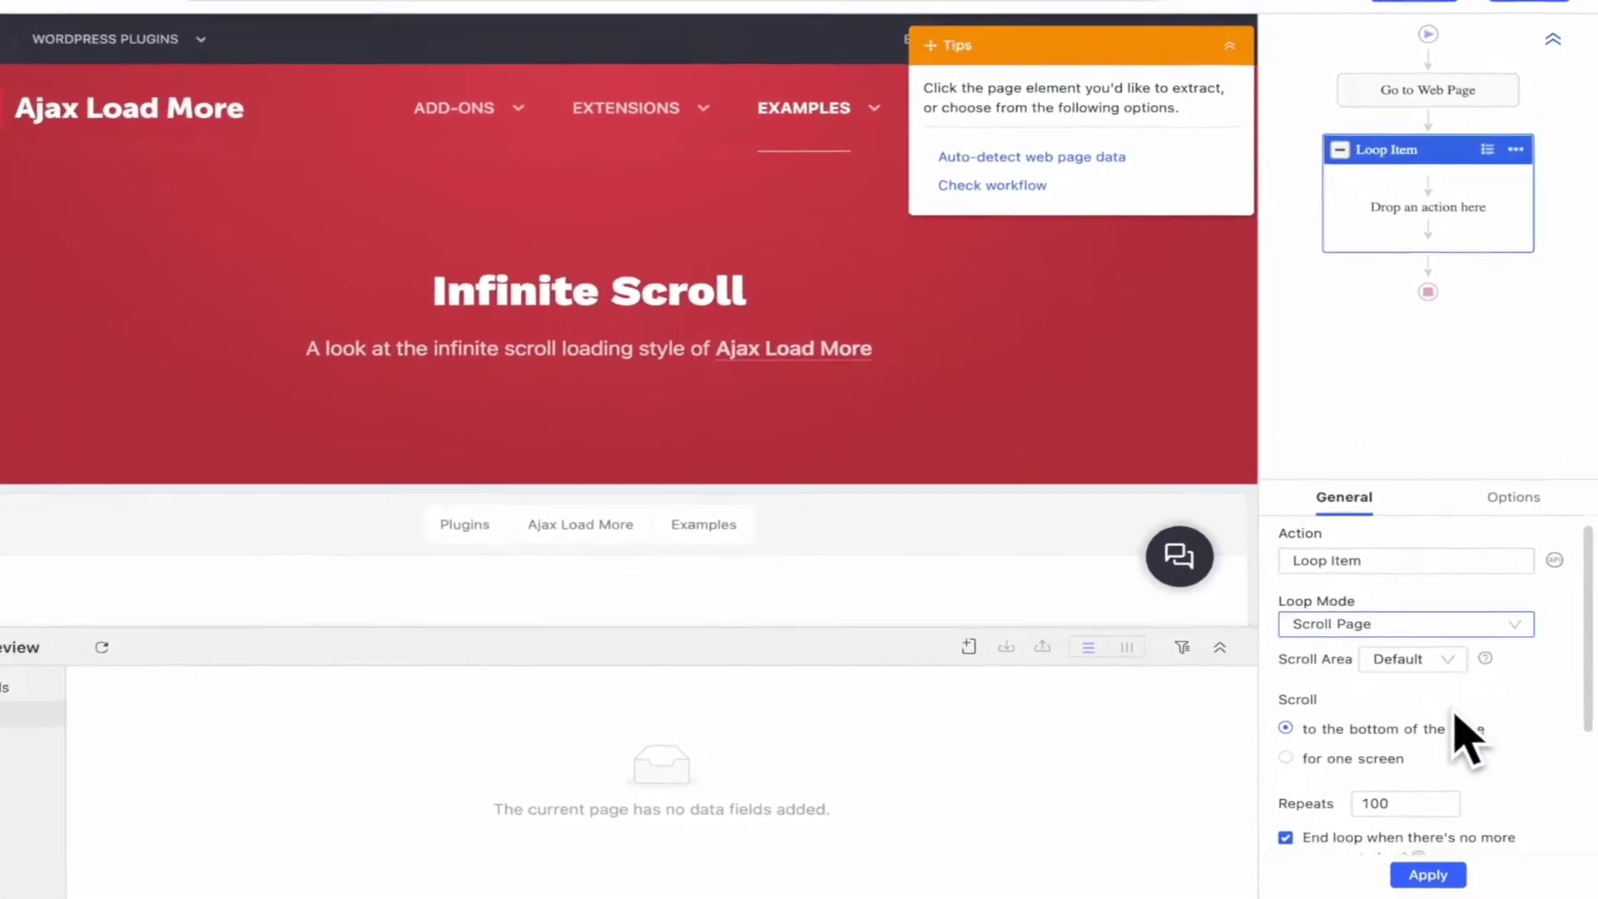
pyautogui.scroll(-2, 1469, 749)
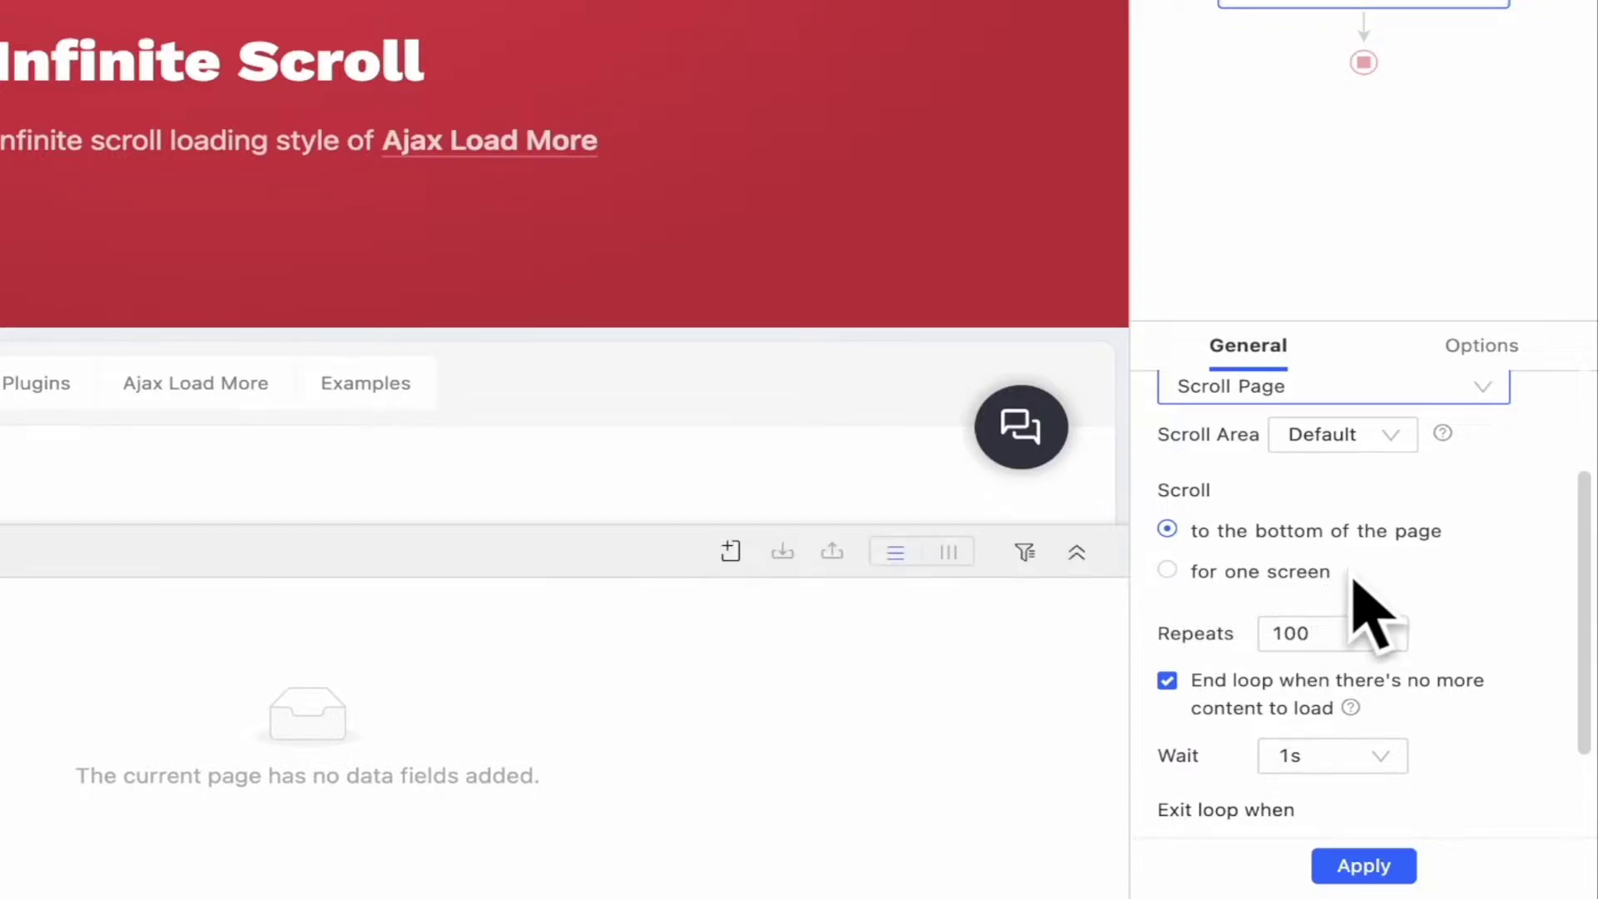
# Step: Set the scroll loop to 5000 repeats, ending when no more content loads
pyautogui.scroll(-3, 1355, 574)
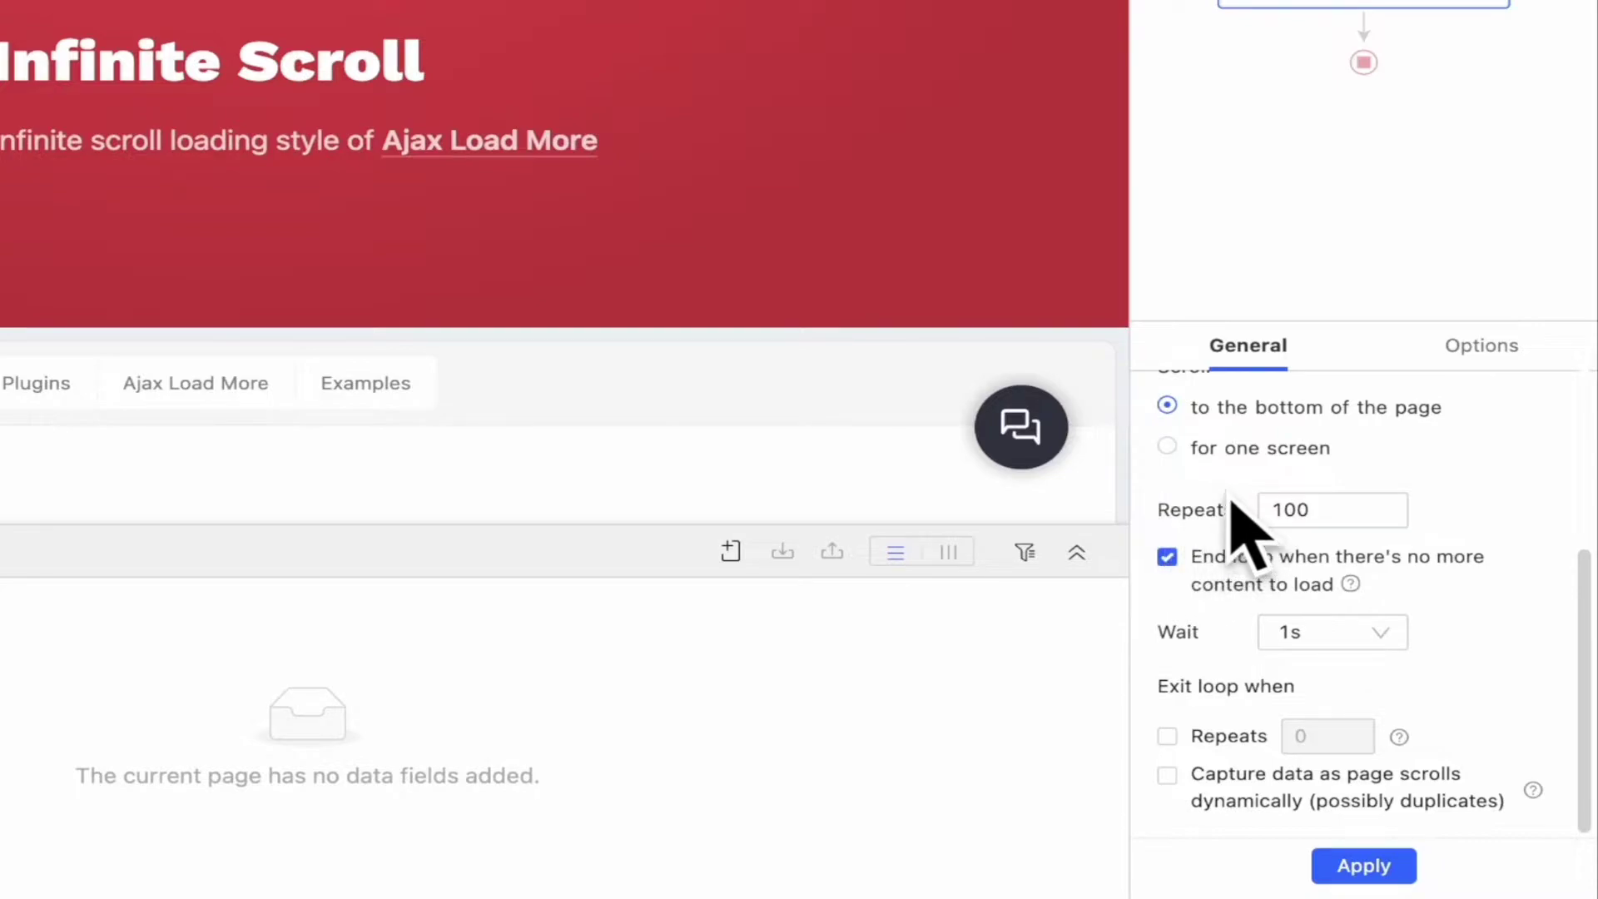
pyautogui.click(1166, 556)
pyautogui.click(1356, 520)
pyautogui.moveTo(1355, 521); pyautogui.dragTo(1282, 511)
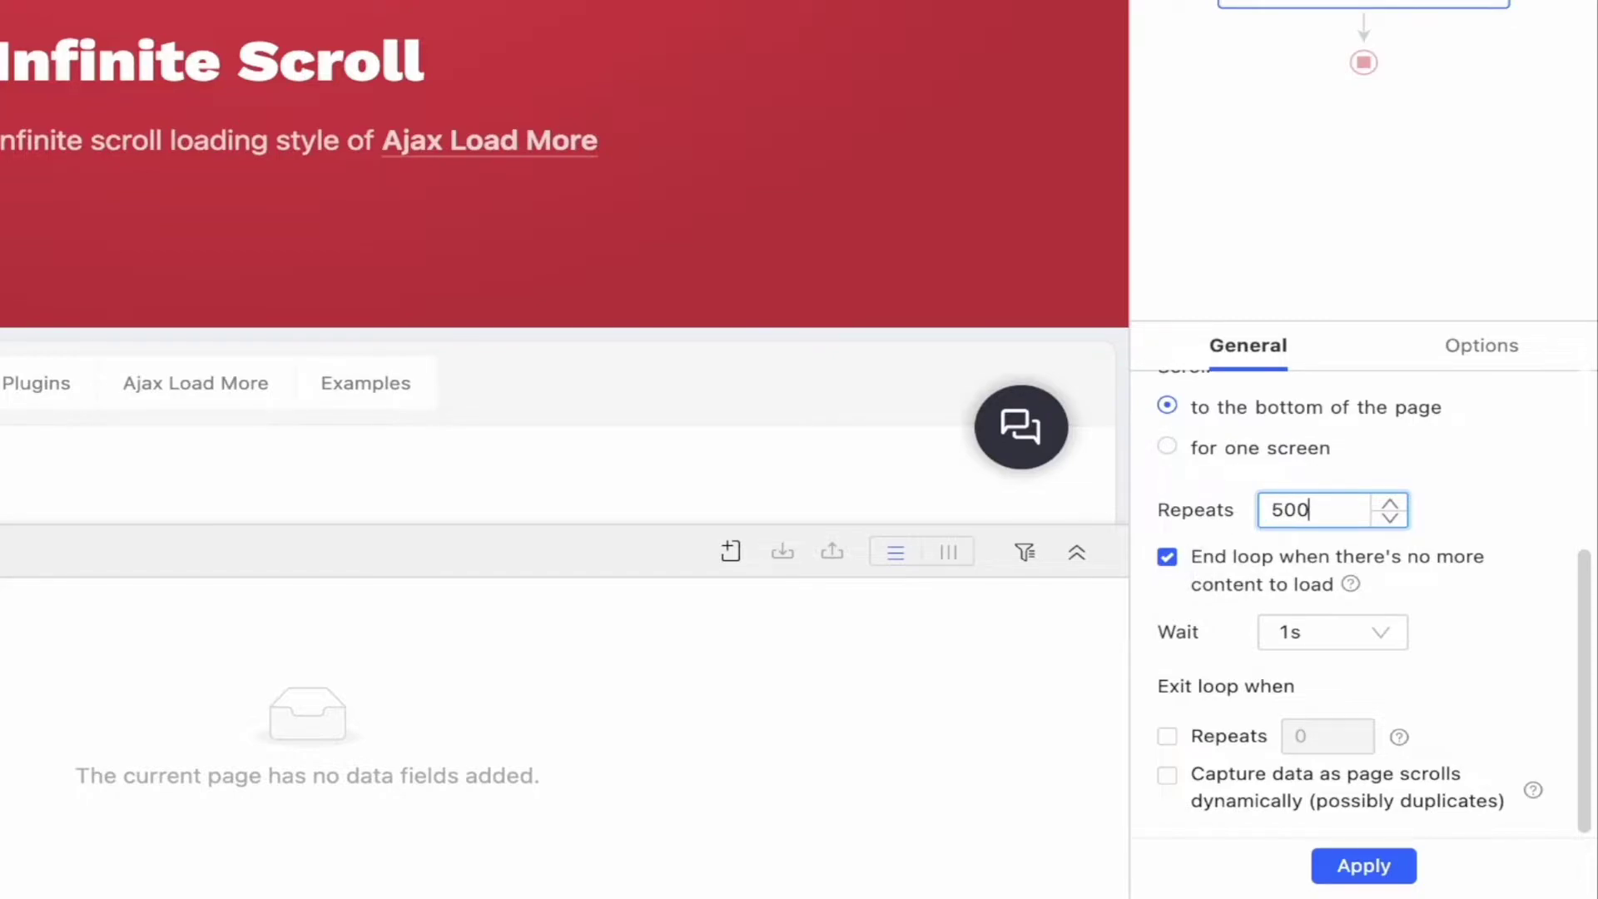
pyautogui.write('5000')
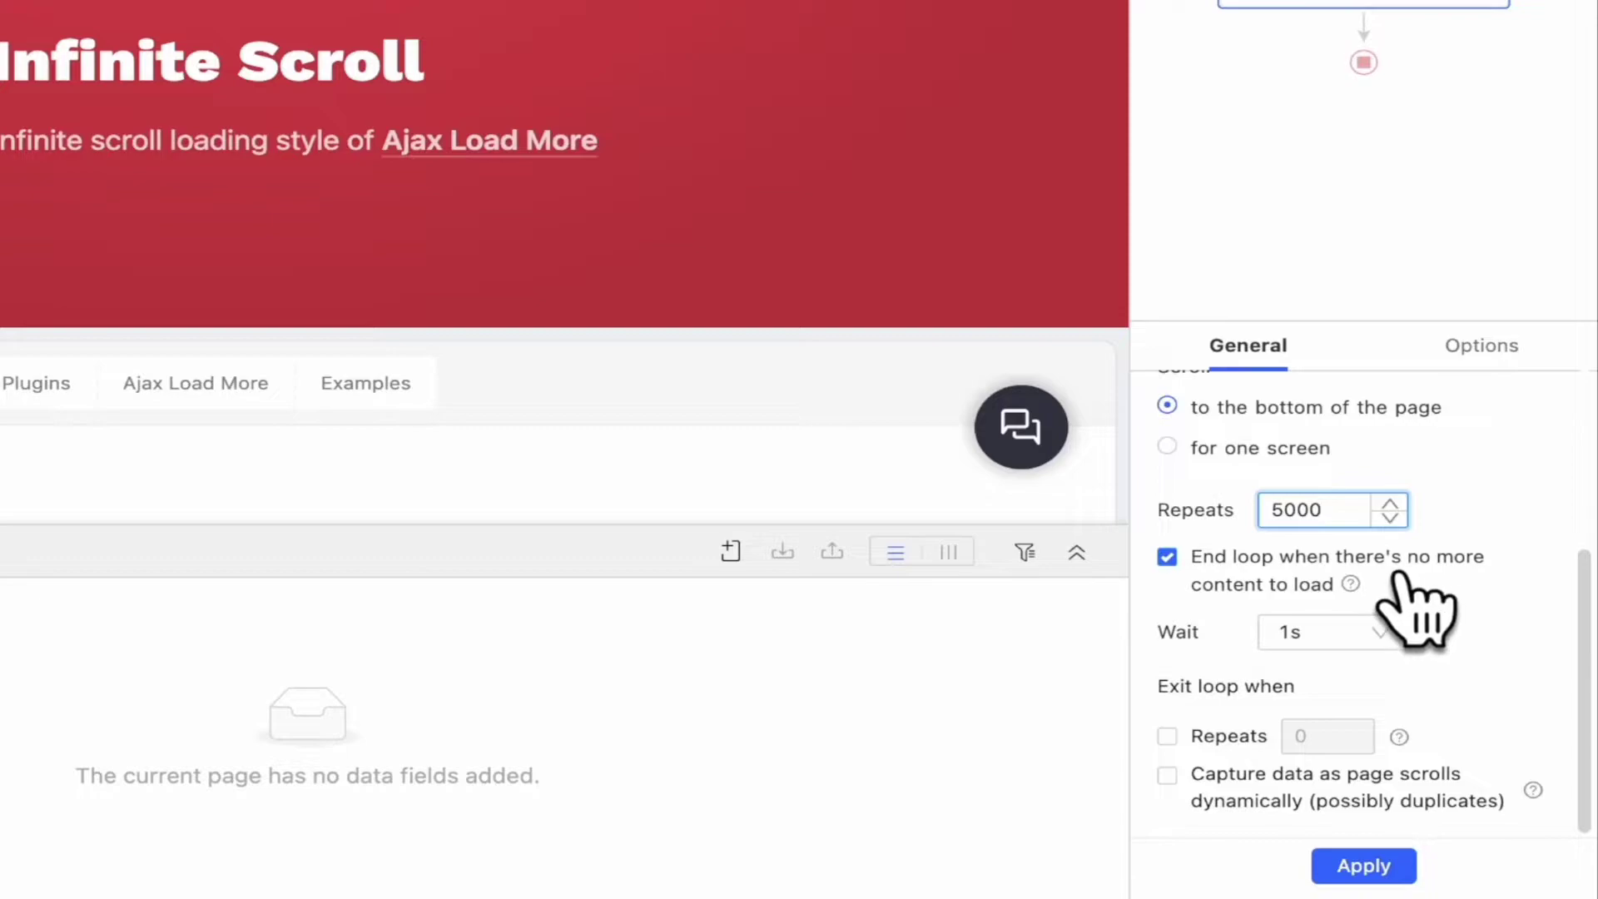
pyautogui.click(1465, 612)
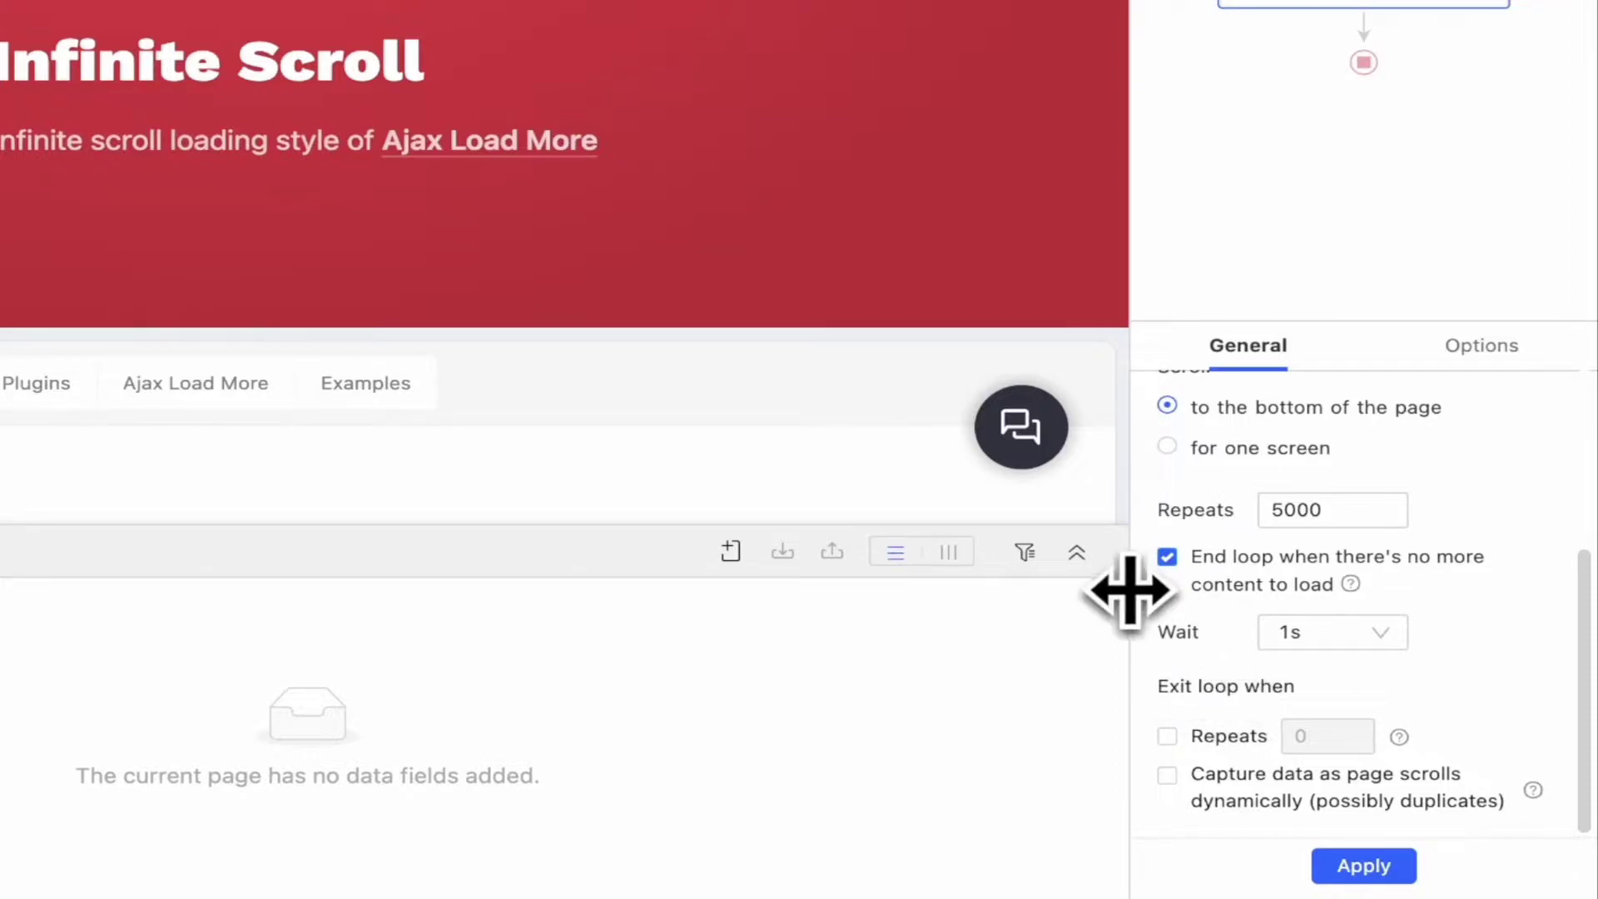
# Step: Set a 5s wait between scrolls and apply the loop settings
pyautogui.click(1336, 636)
pyautogui.scroll(-2, 1340, 732)
pyautogui.scroll(-2, 1340, 741)
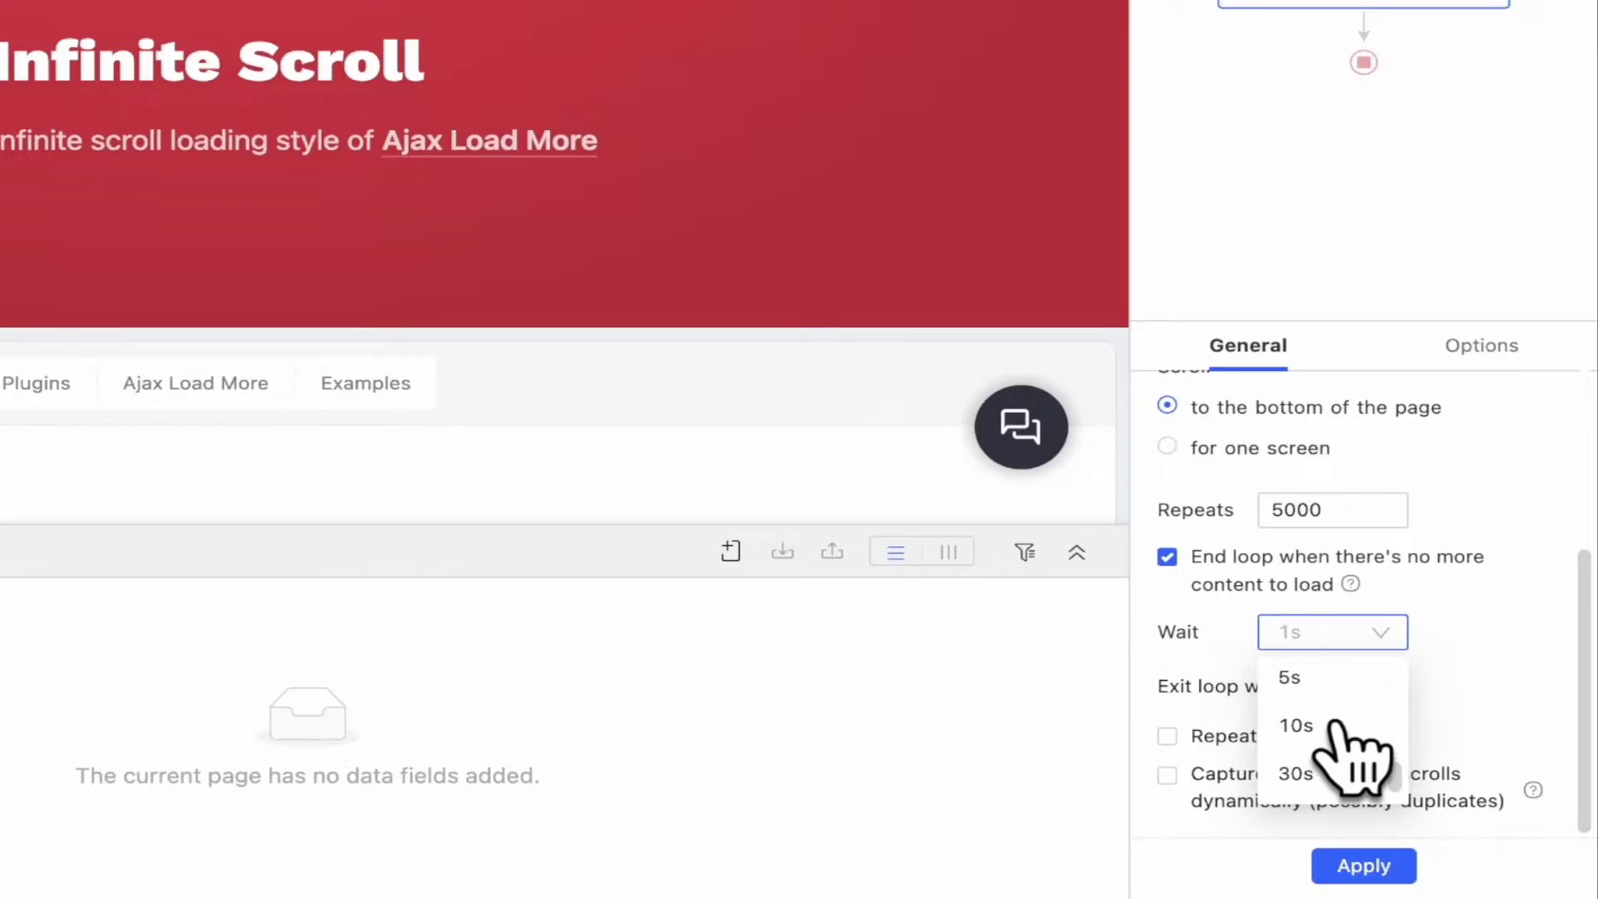
pyautogui.click(1327, 678)
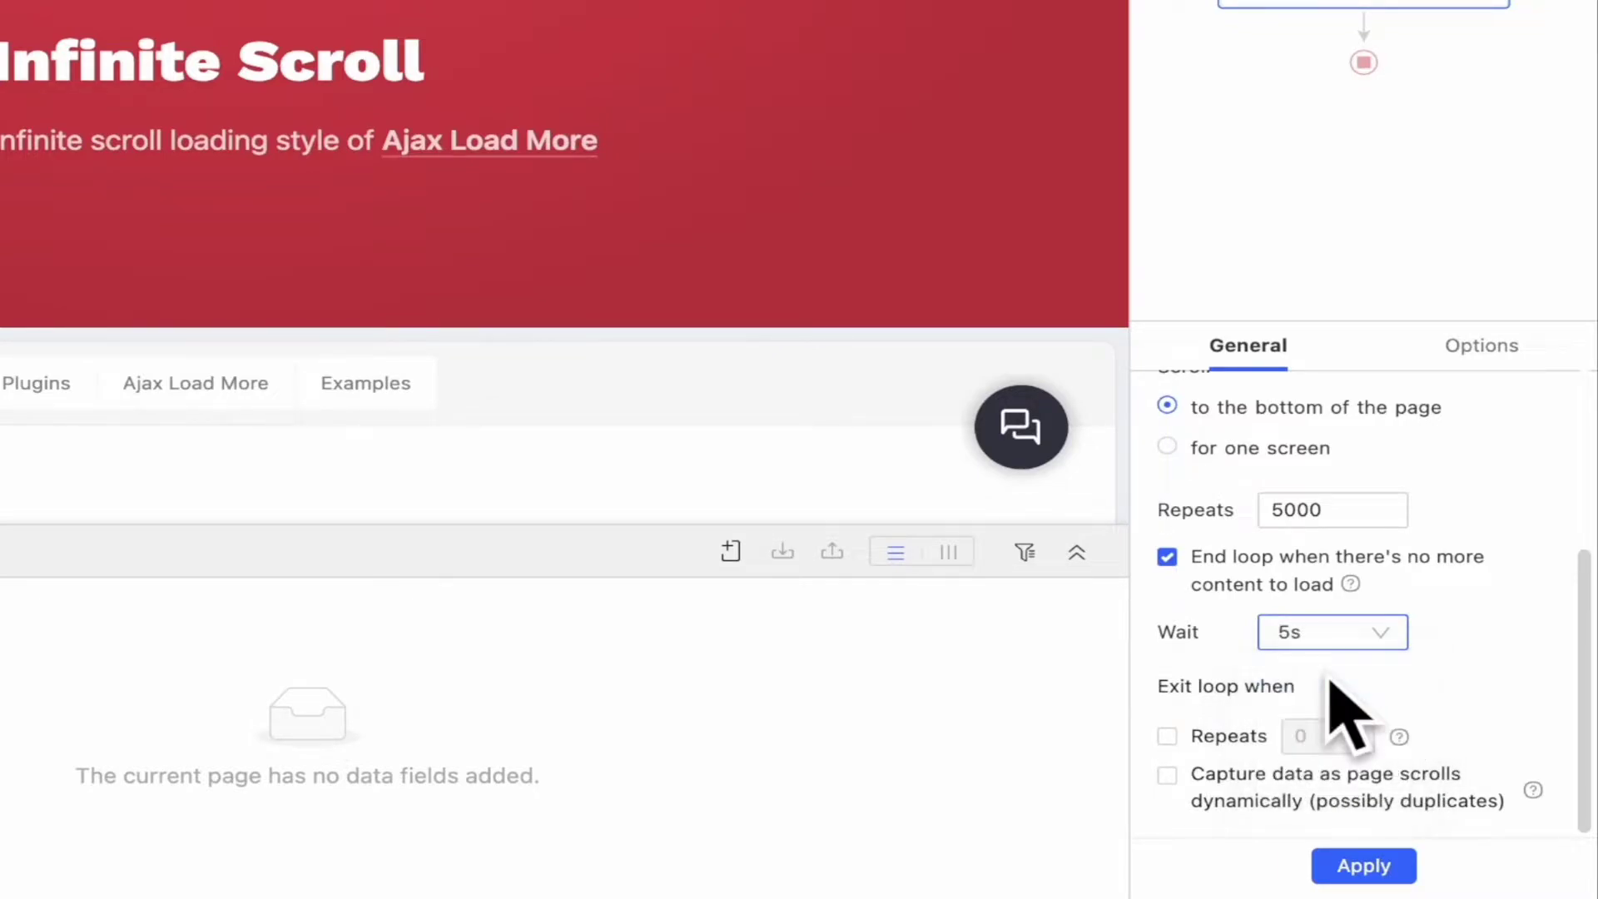
pyautogui.click(1369, 865)
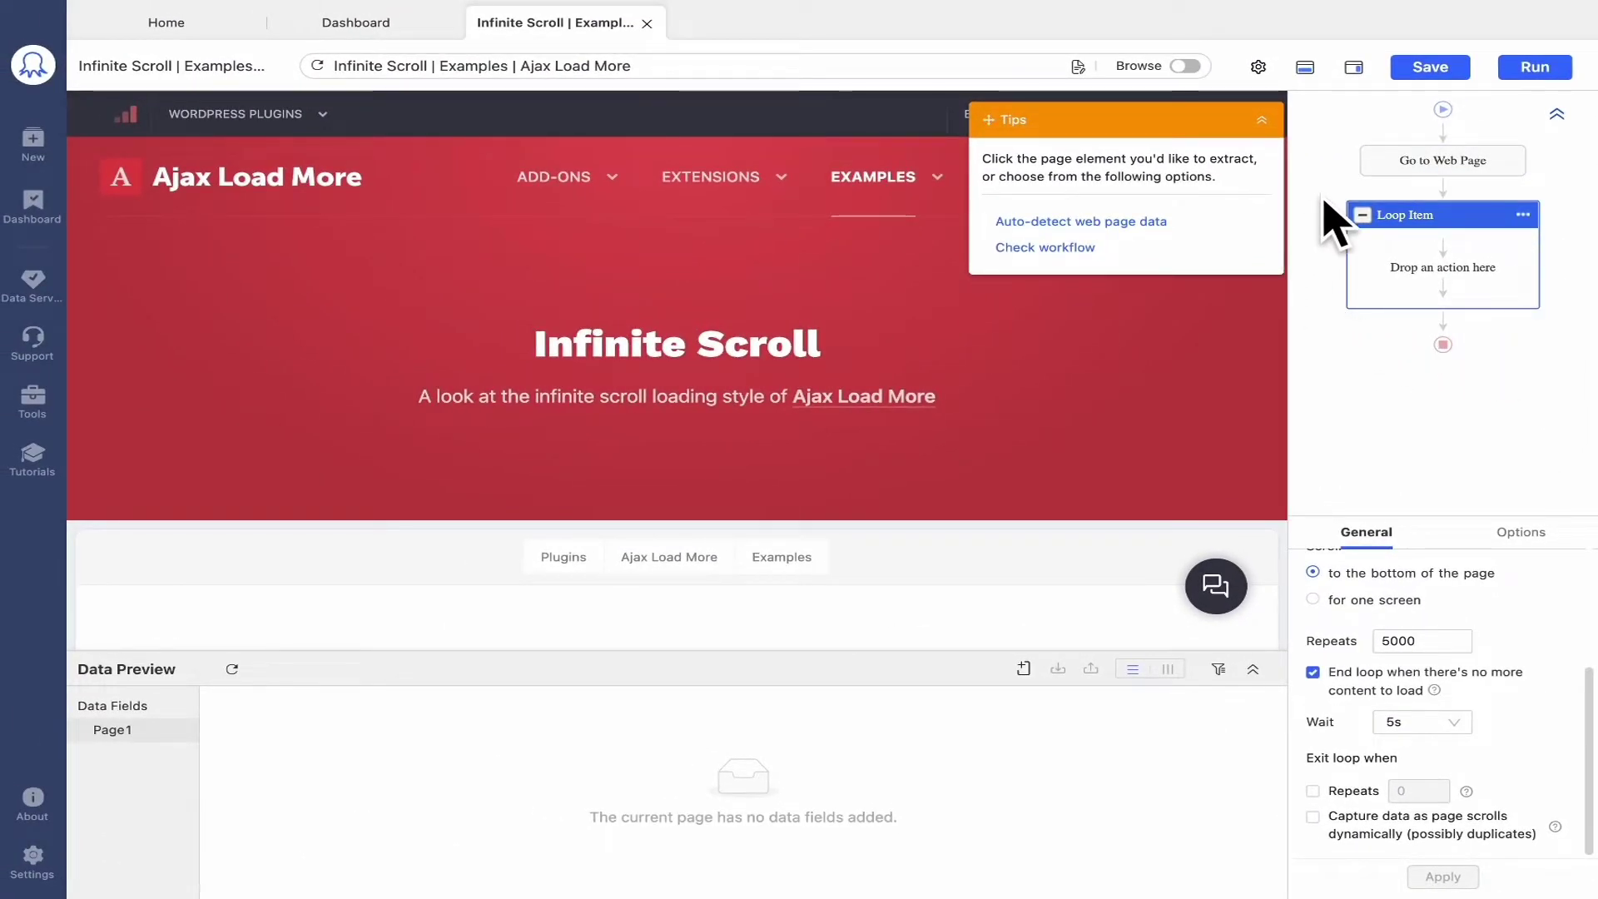
# Step: Rename the loop step to 'Scroll page'
pyautogui.scroll(3, 1409, 652)
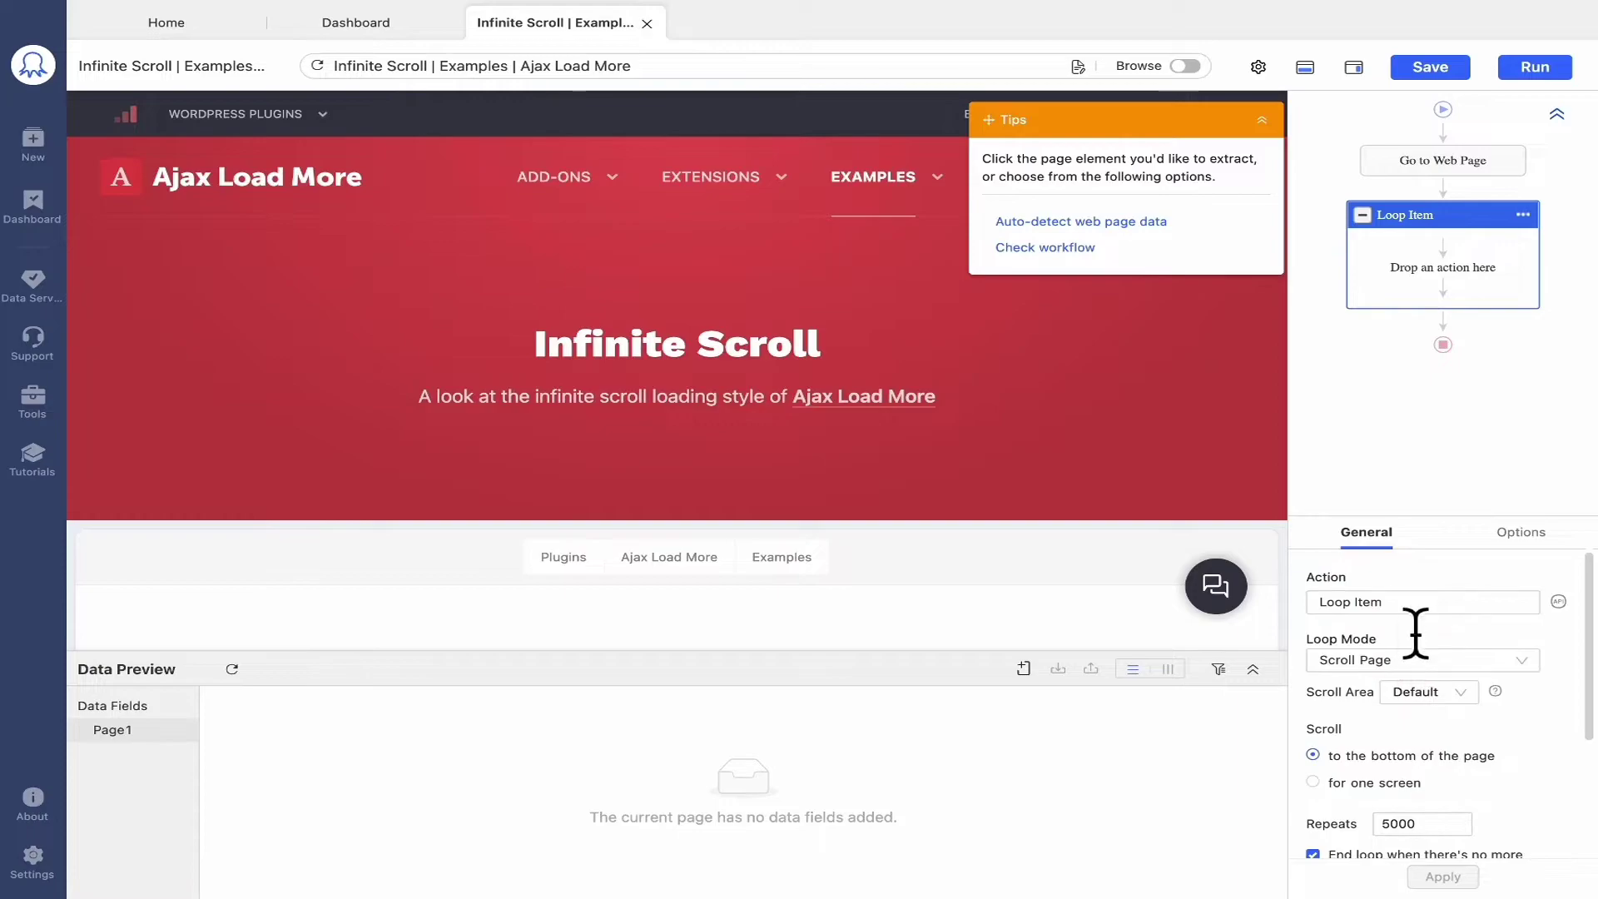
pyautogui.tripleClick(1364, 602)
pyautogui.write('Scroll page')
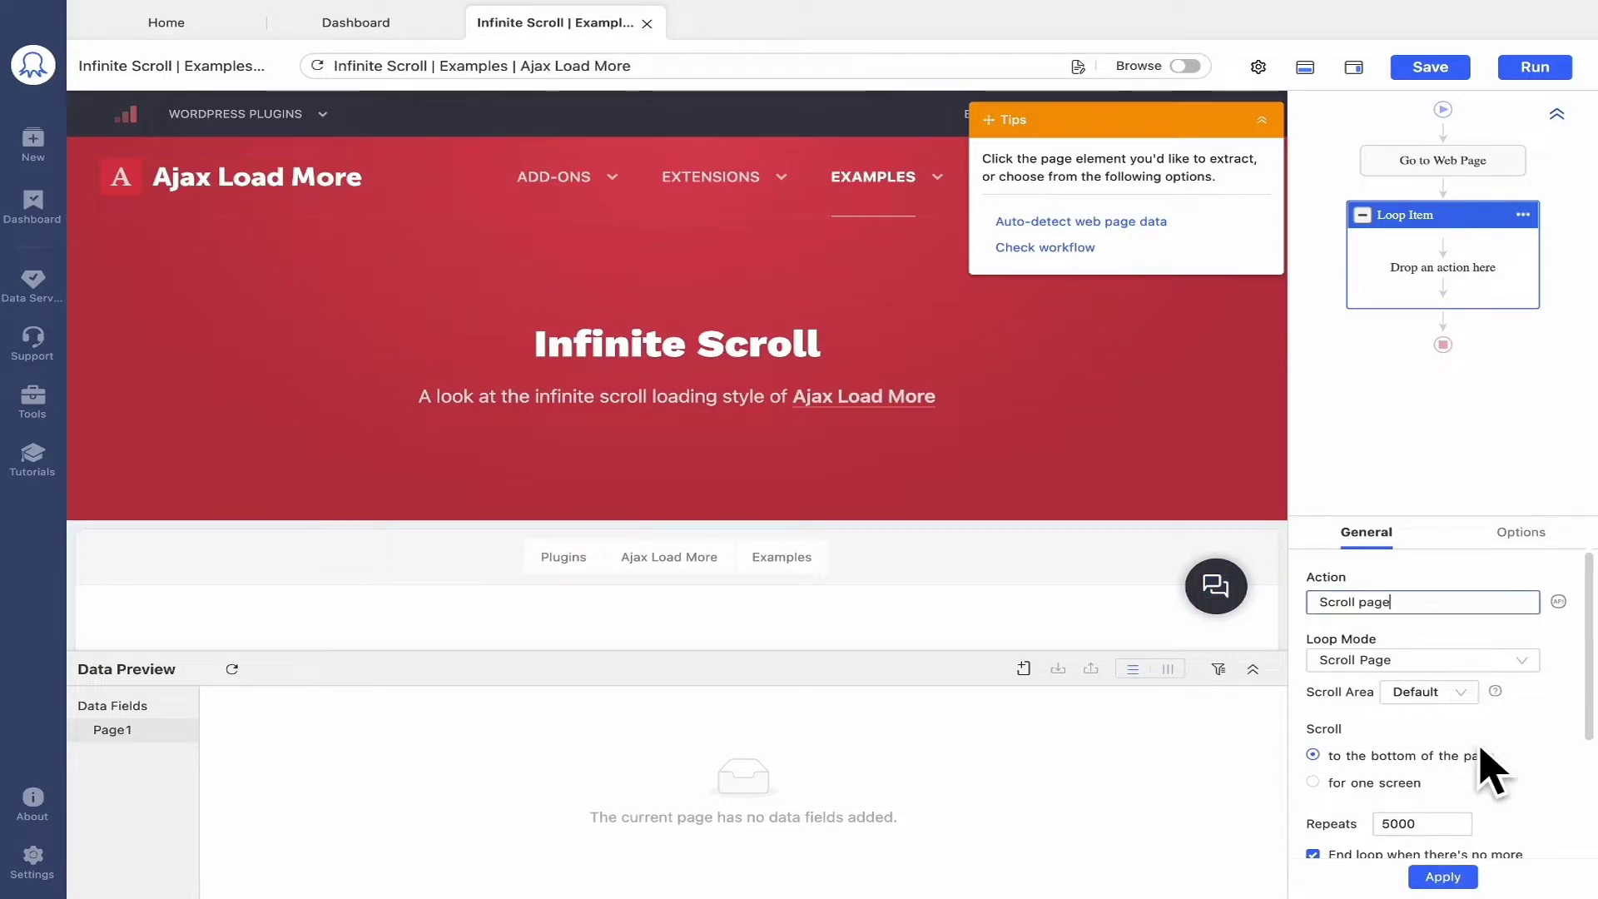
pyautogui.click(1445, 877)
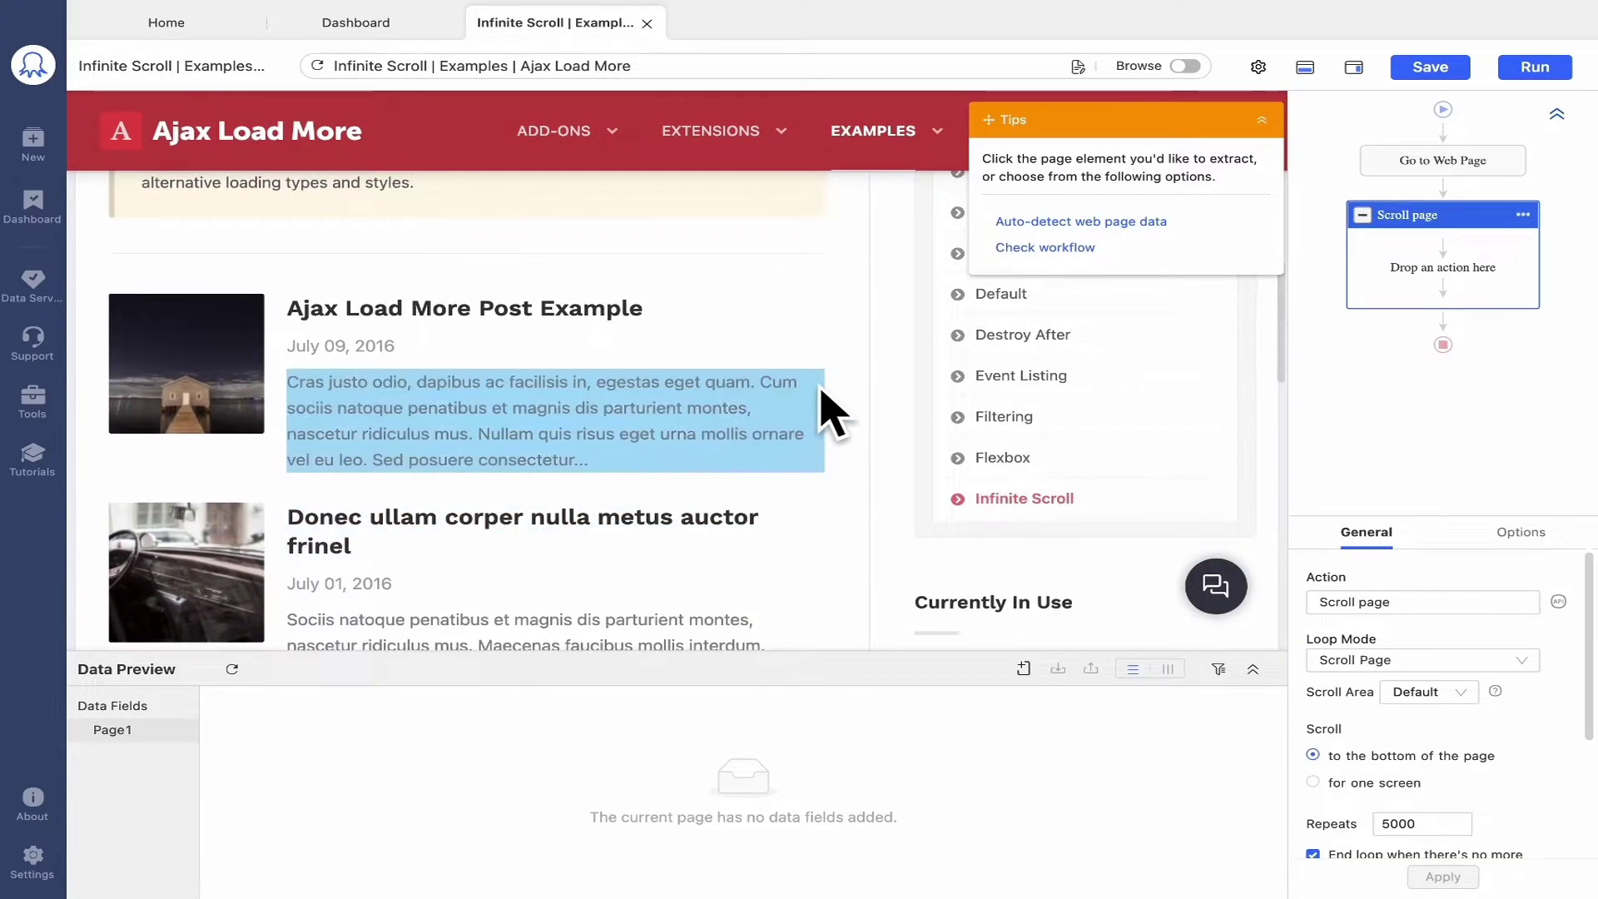
# Step: Select the first post's sub-elements and extend the selection to all similar posts
pyautogui.click(814, 359)
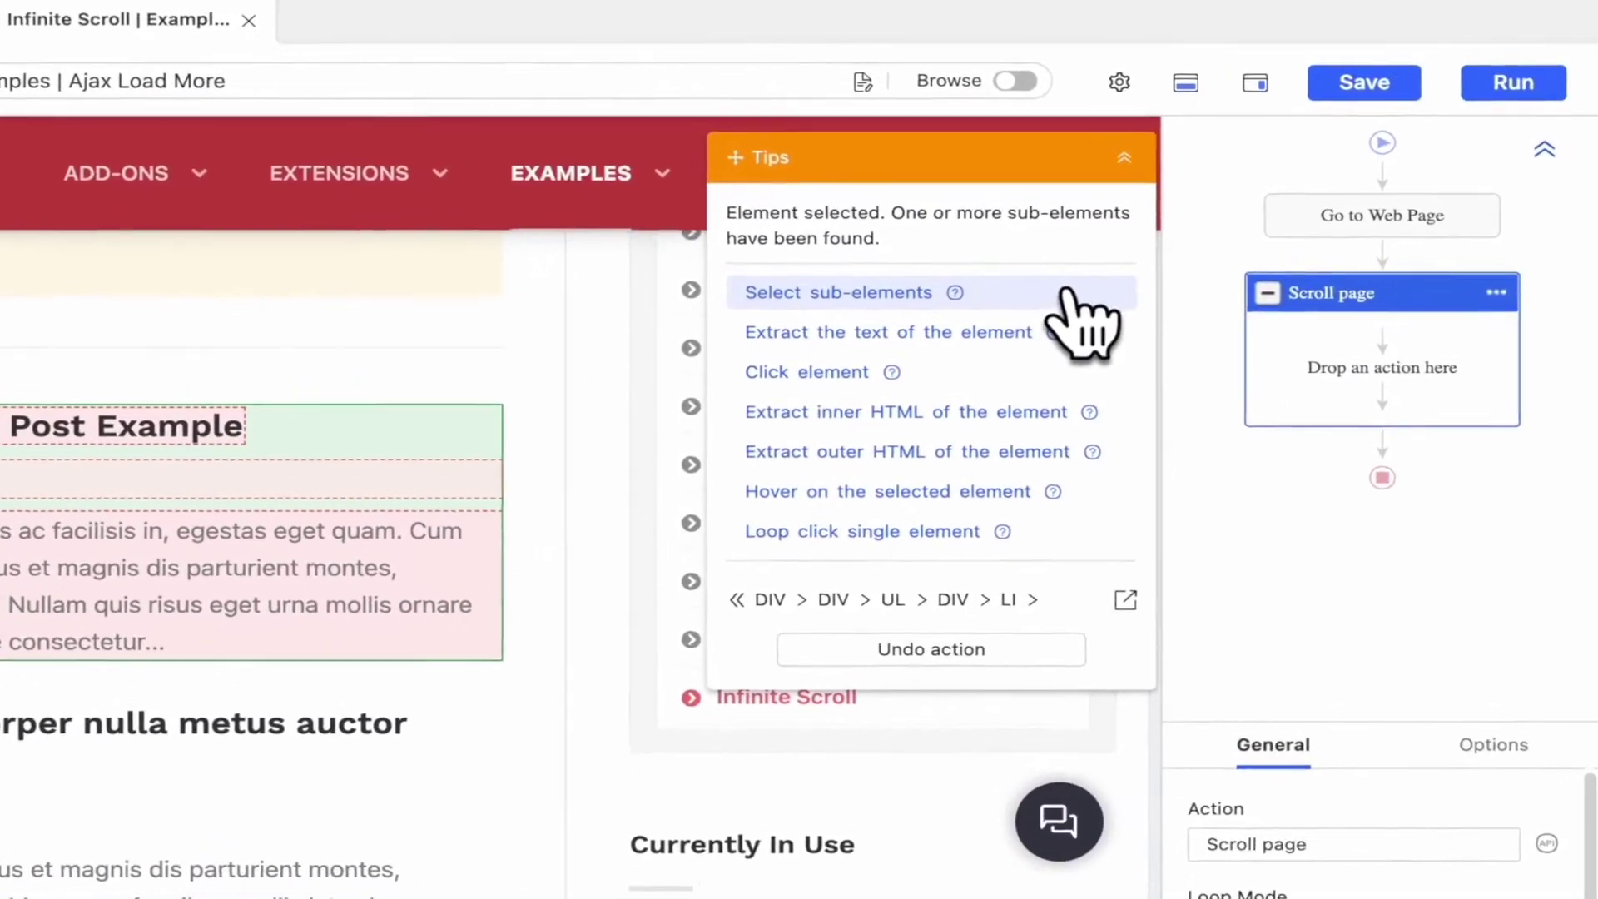
pyautogui.click(1053, 320)
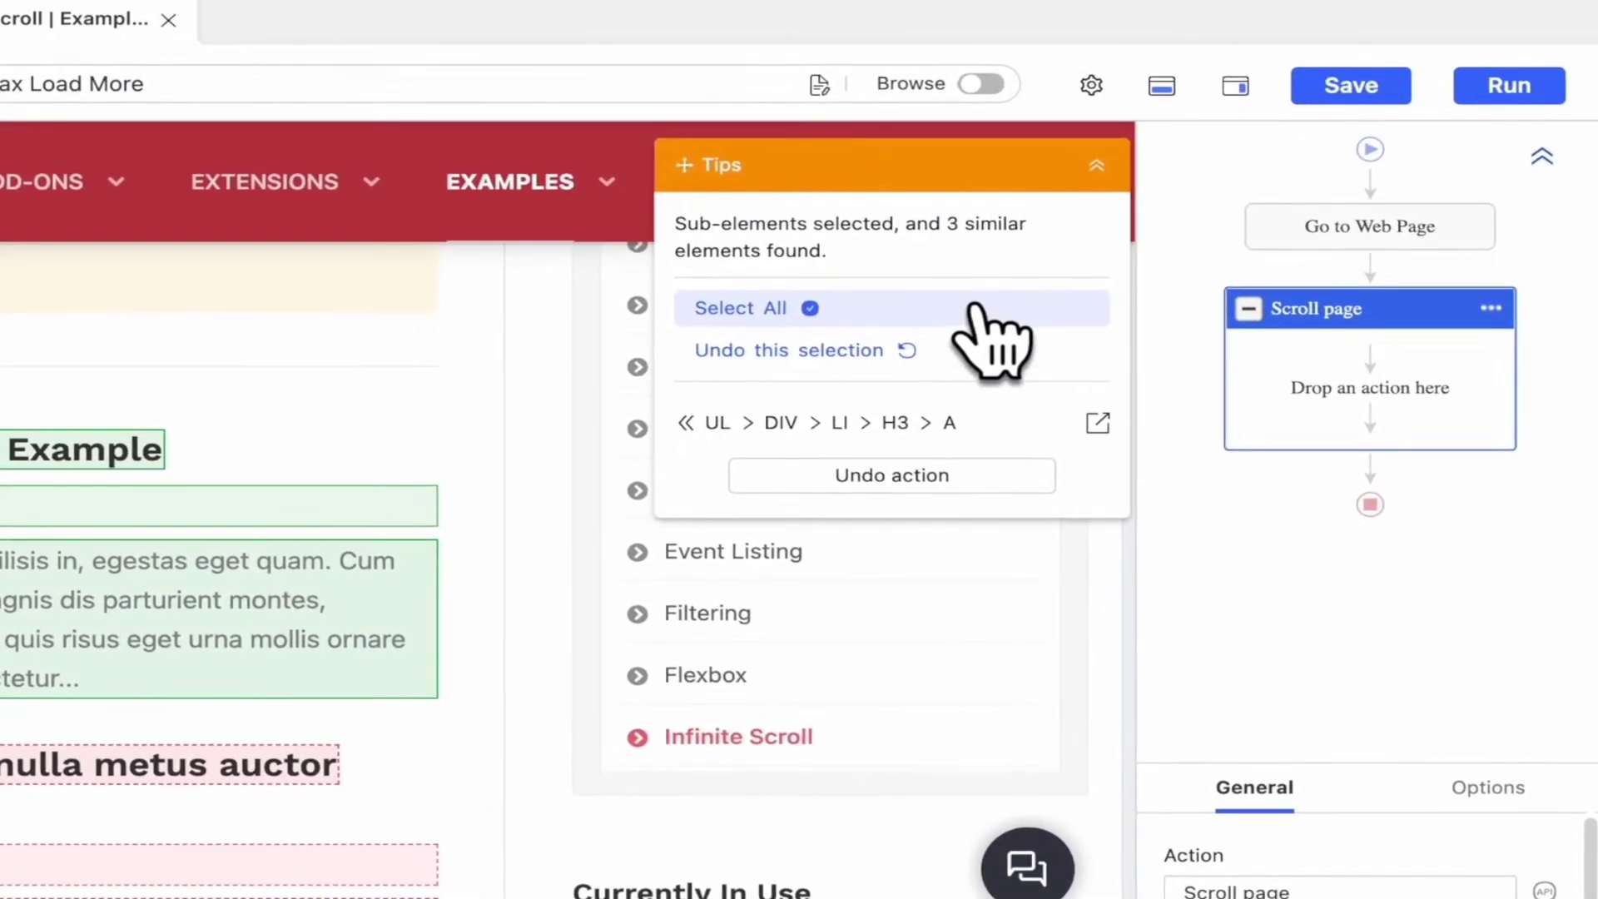
pyautogui.click(972, 306)
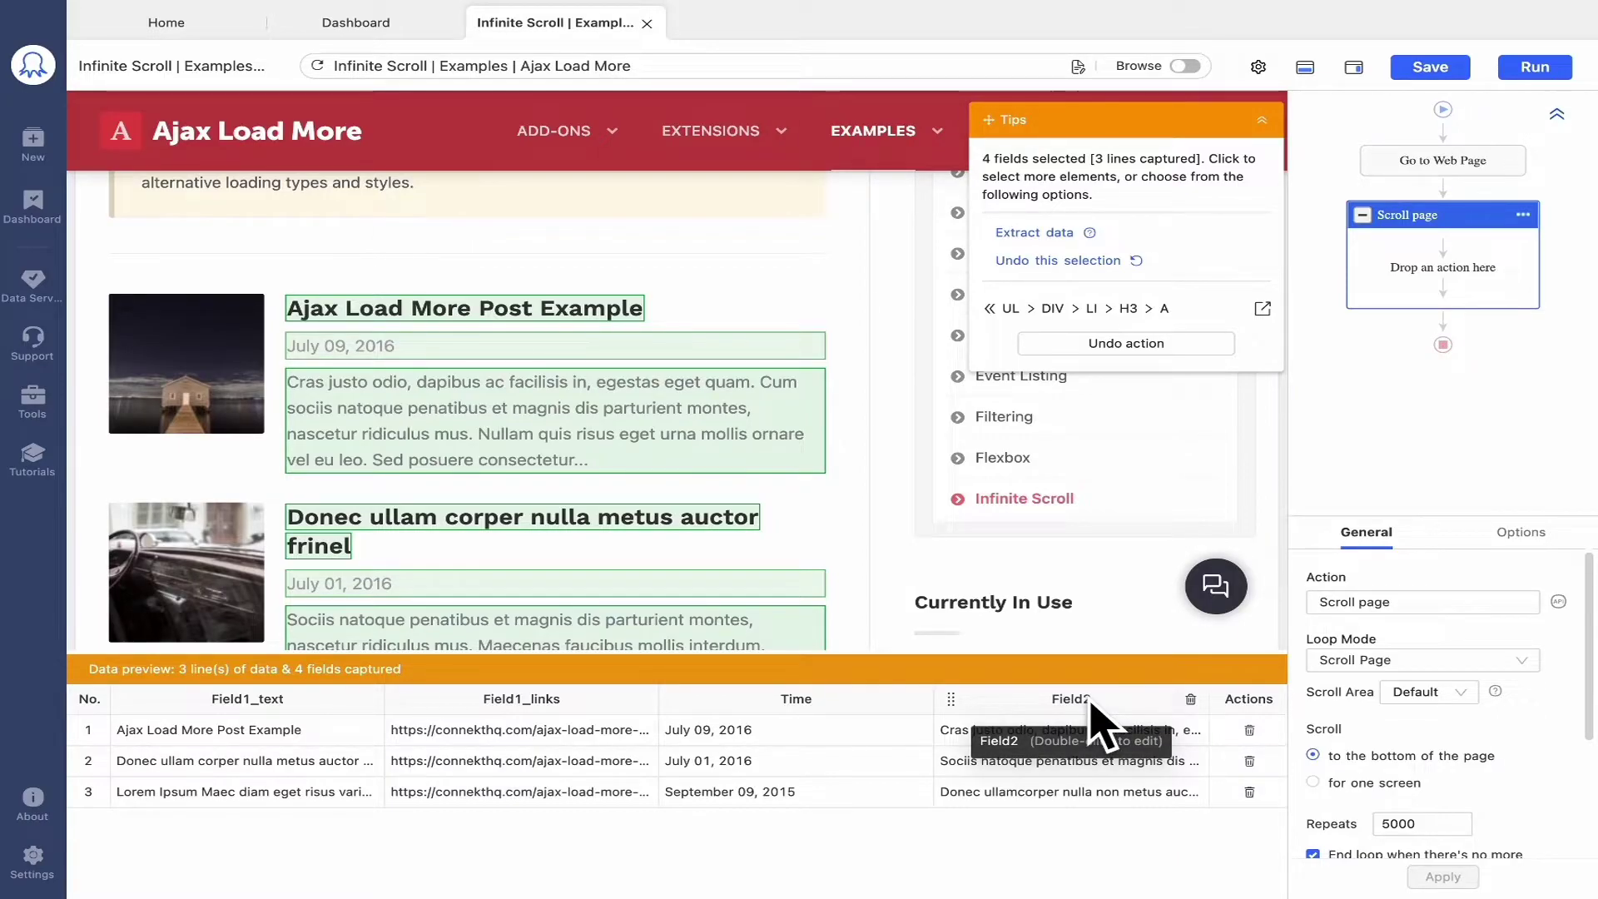
pyautogui.click(1198, 343)
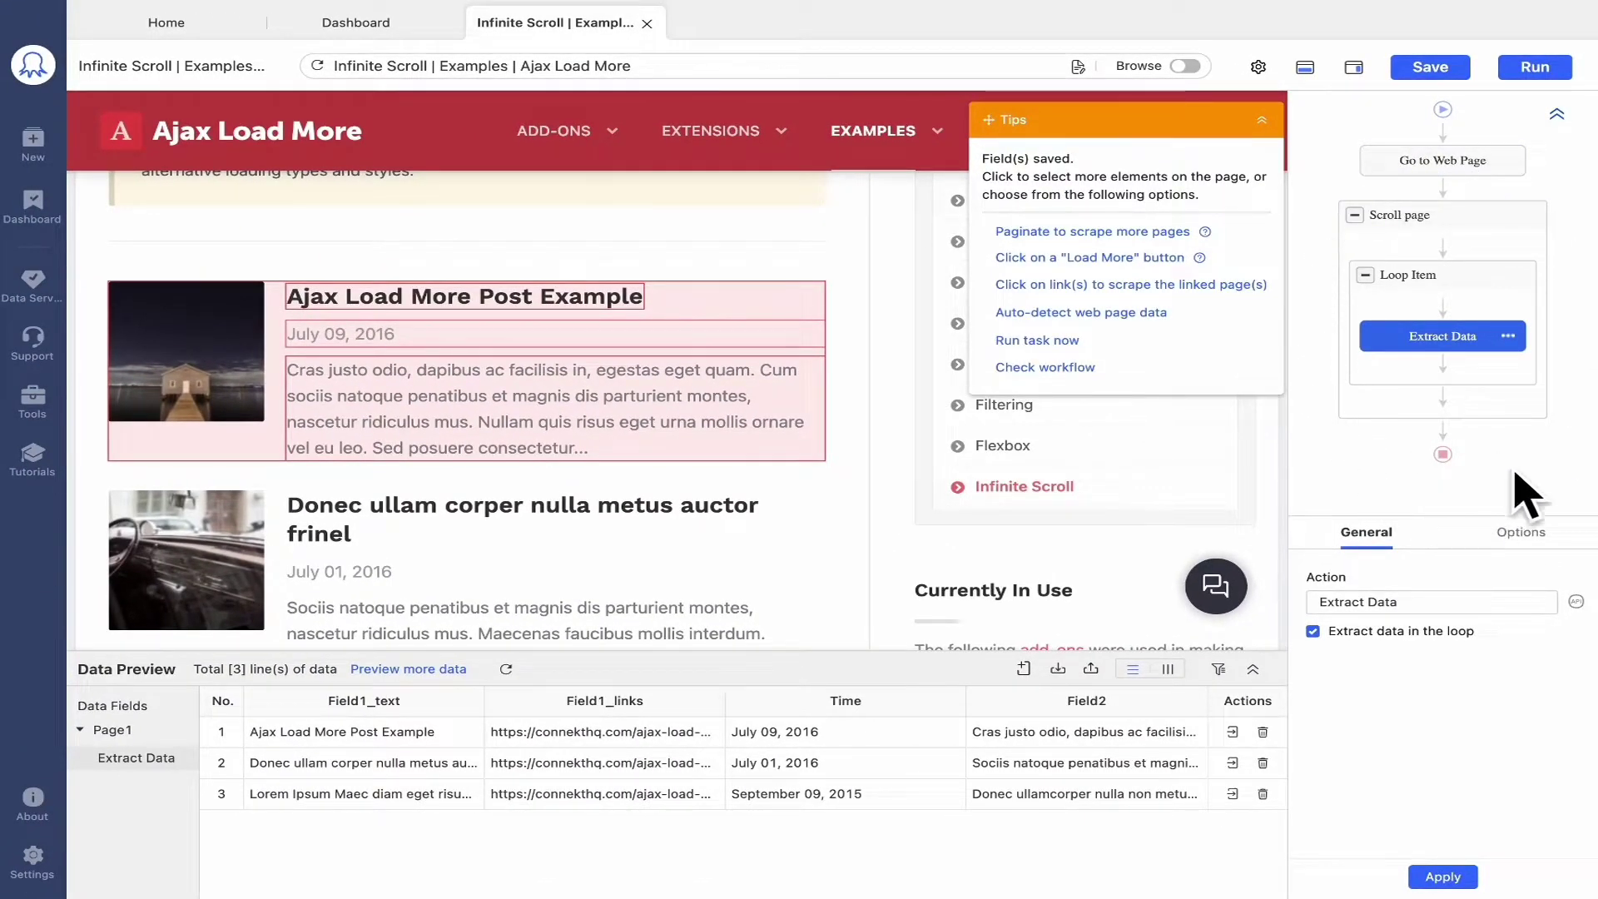
# Step: Inspect the settings of the Loop Item and Scroll page steps
pyautogui.click(1469, 279)
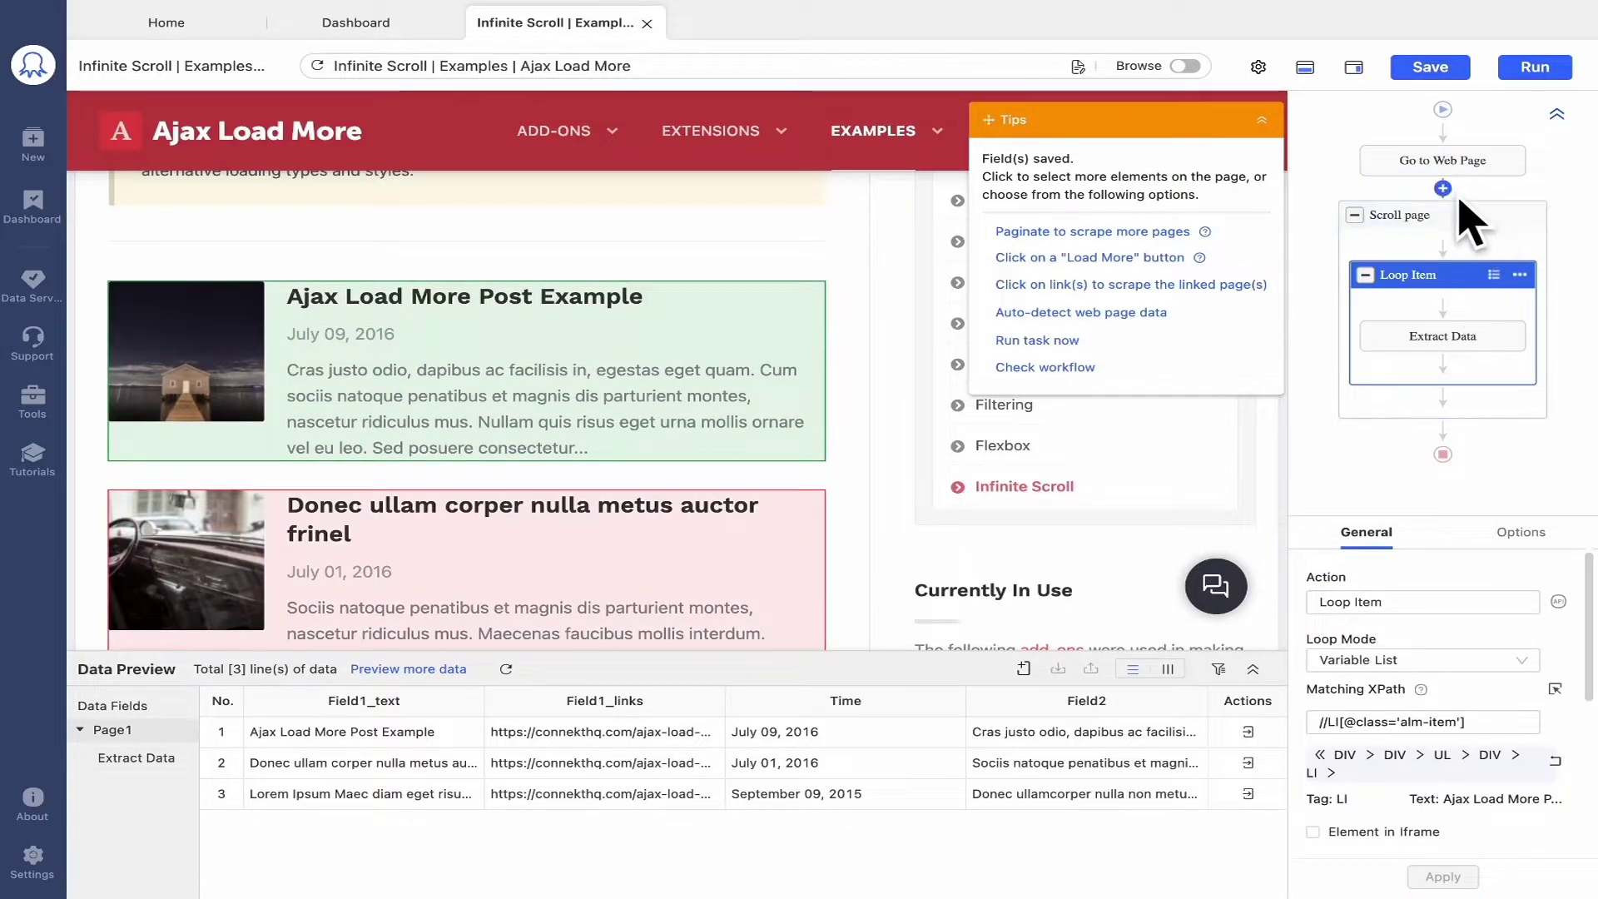
pyautogui.click(1494, 218)
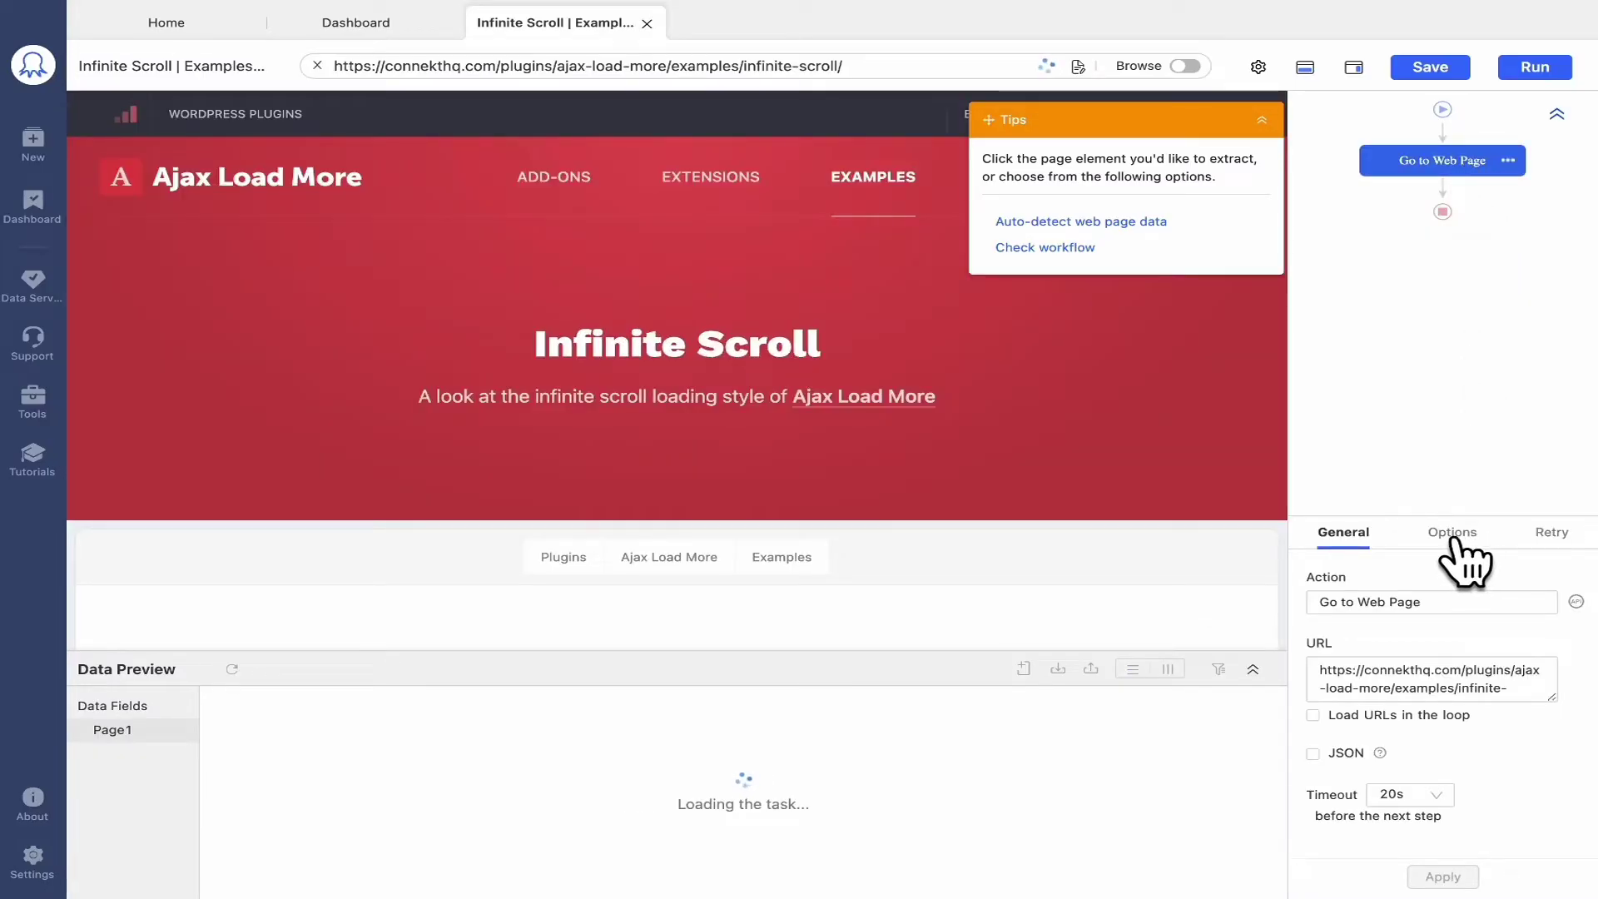
# Step: Make Go to Web Page scroll down after loading with a 3s wait, and apply
pyautogui.click(1457, 537)
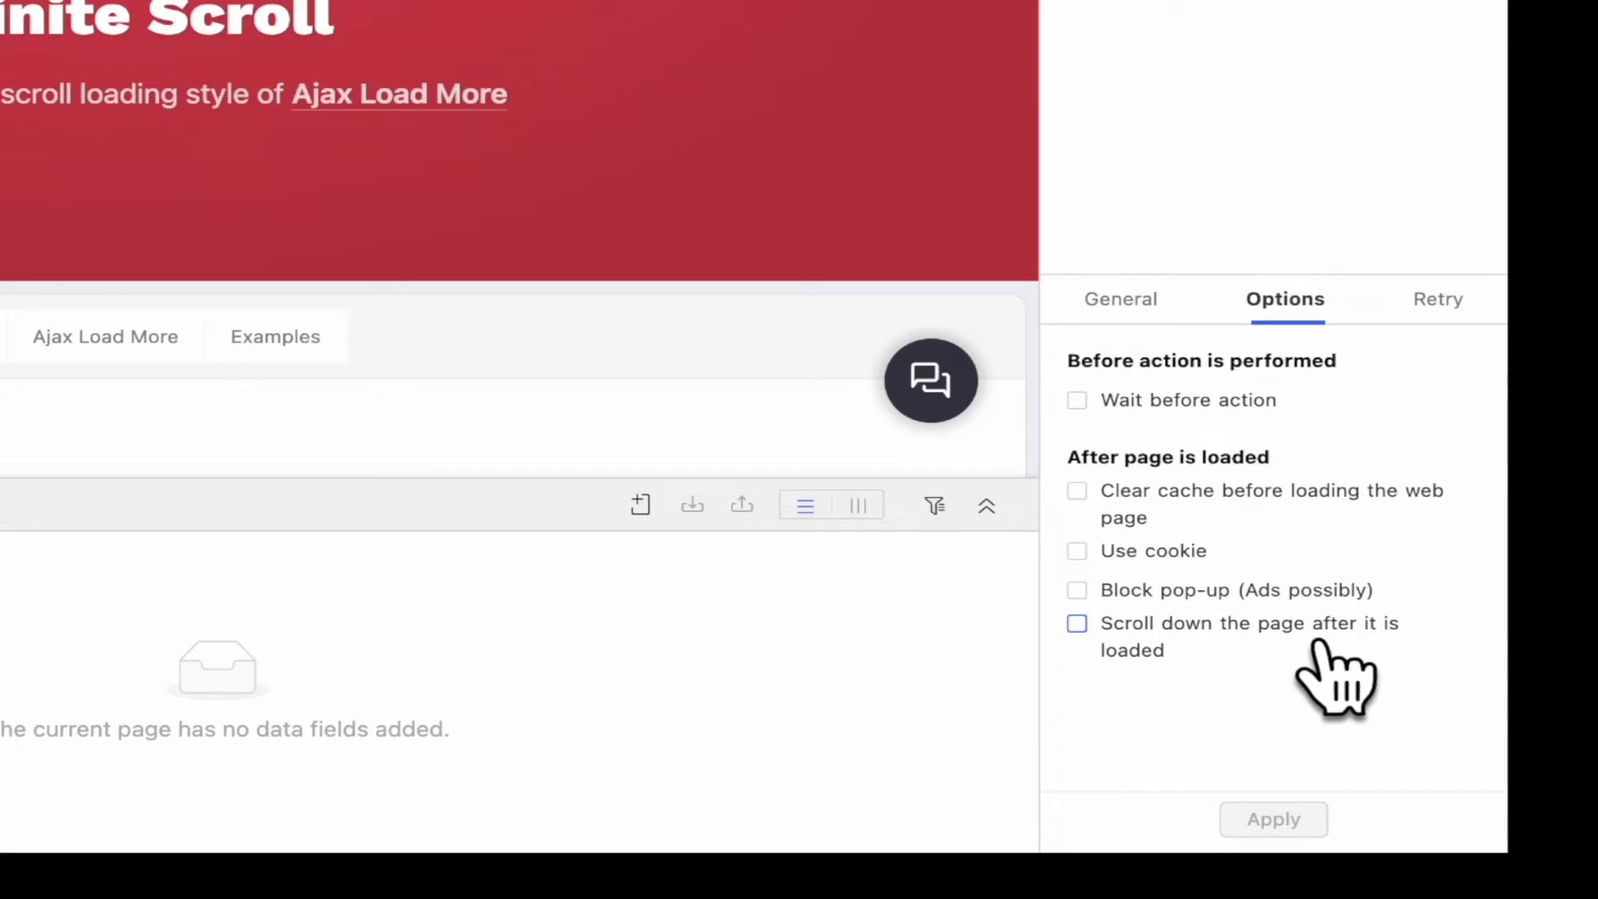
pyautogui.click(1077, 624)
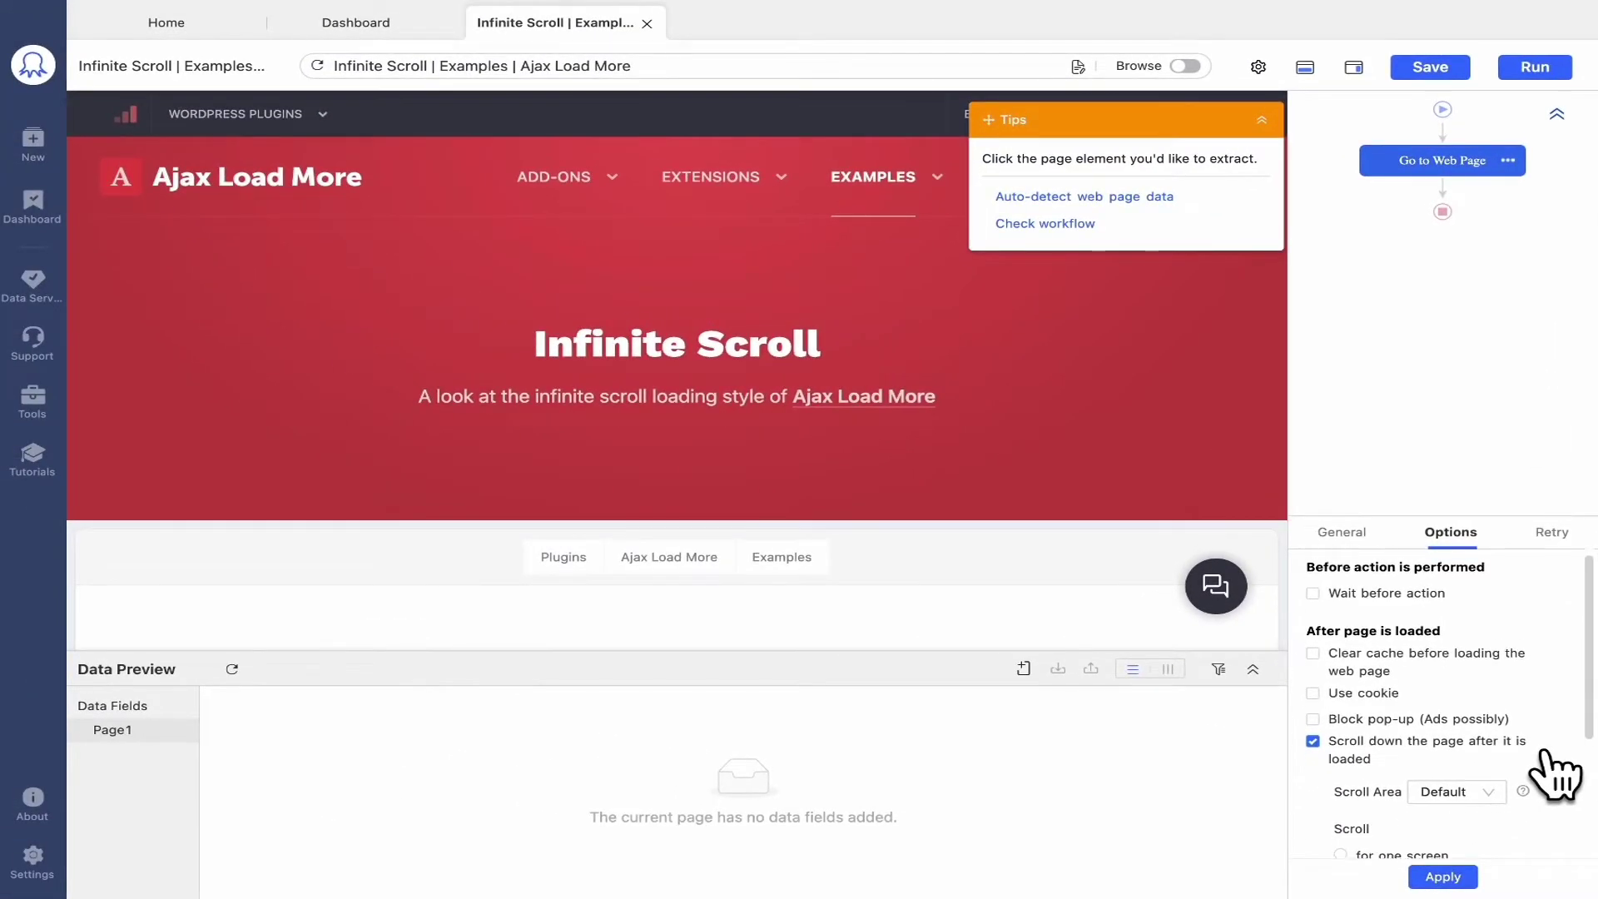
pyautogui.scroll(-3, 1487, 694)
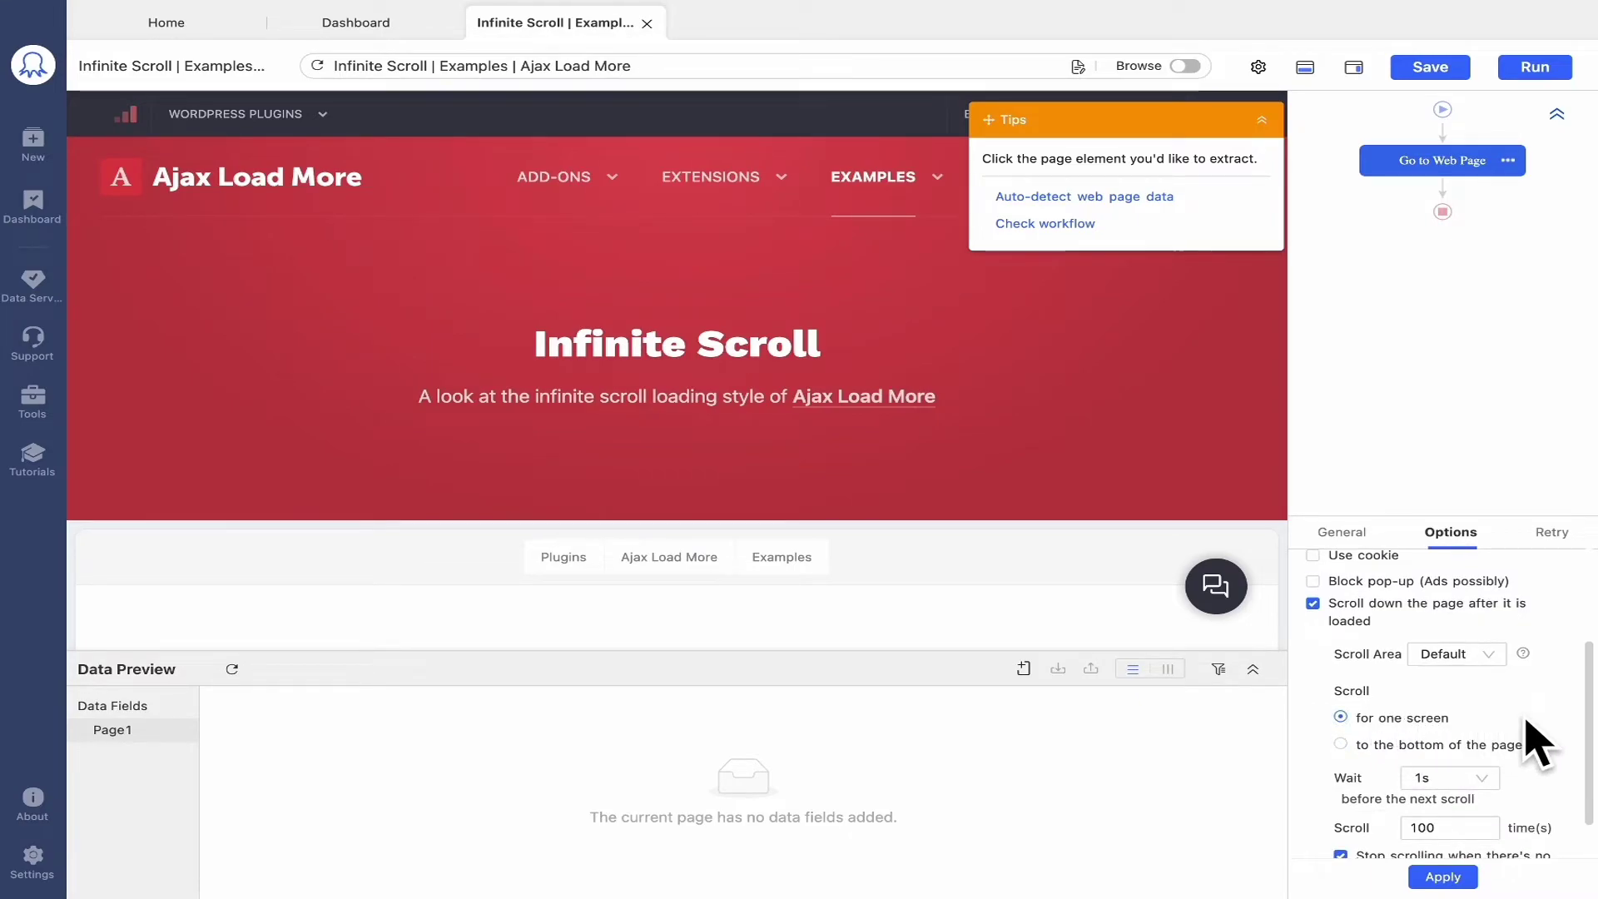
pyautogui.scroll(-1, 1538, 743)
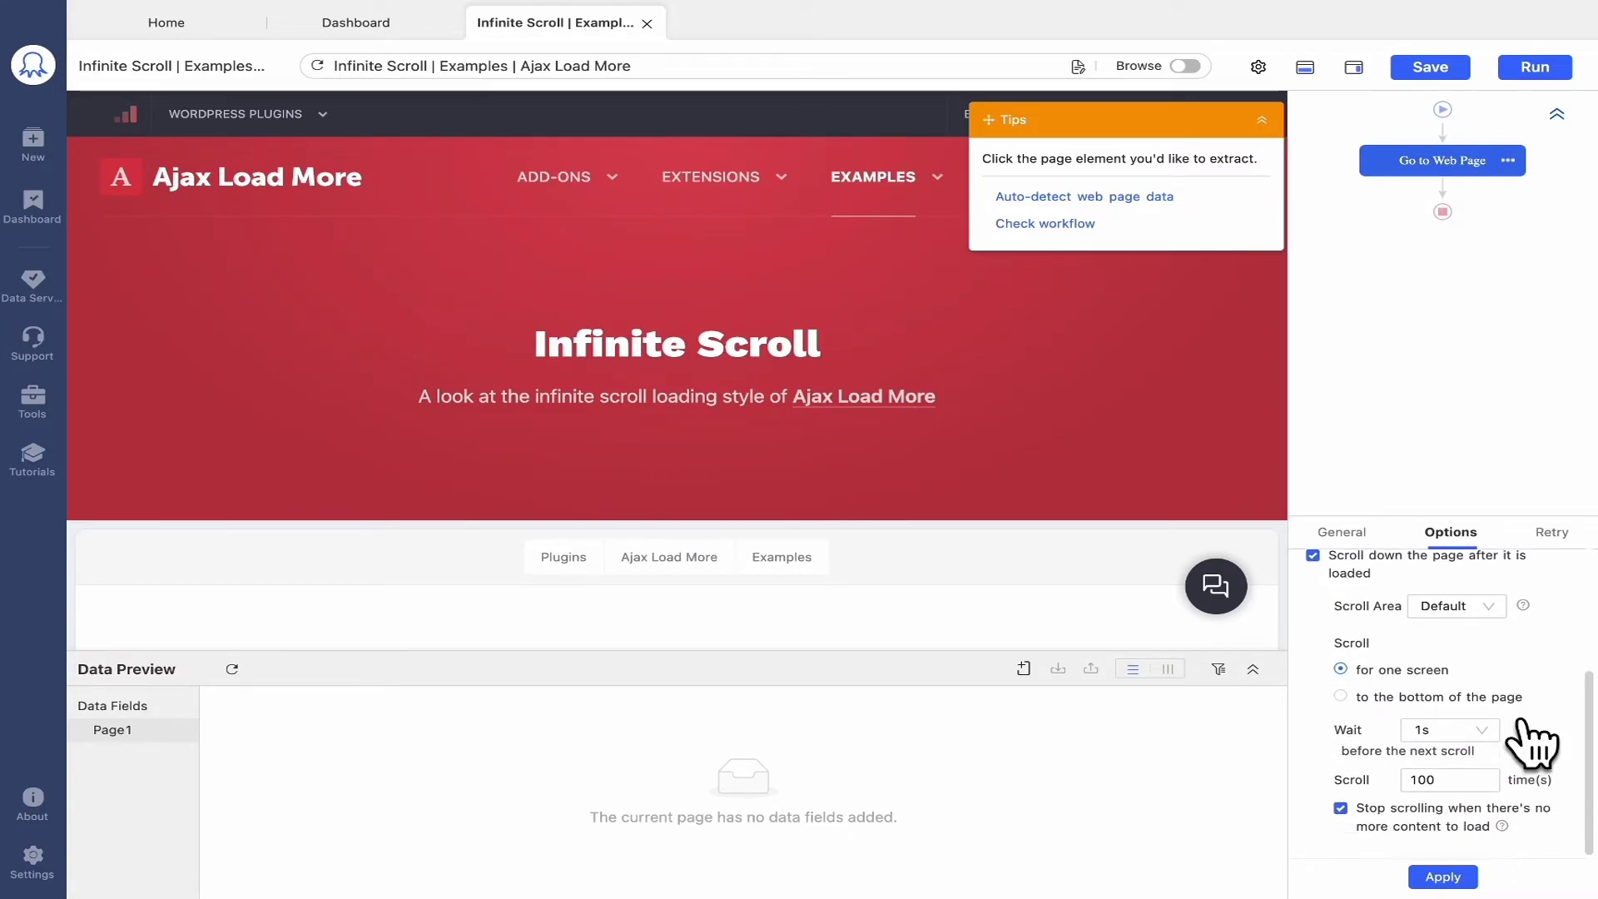
pyautogui.click(1423, 731)
pyautogui.click(1425, 809)
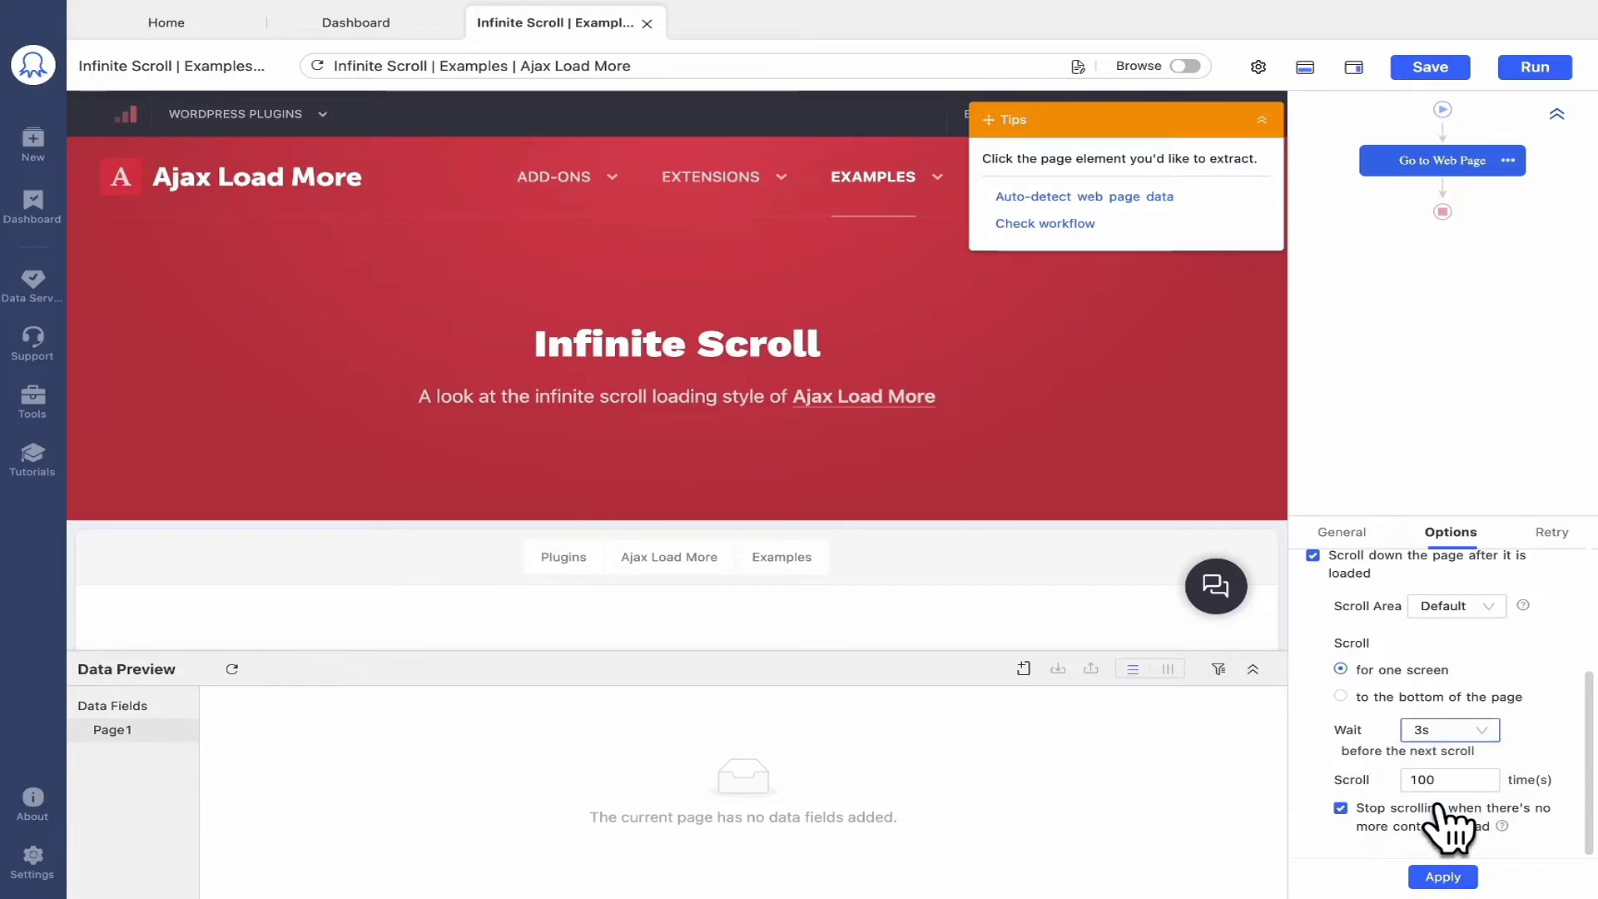
pyautogui.click(1462, 876)
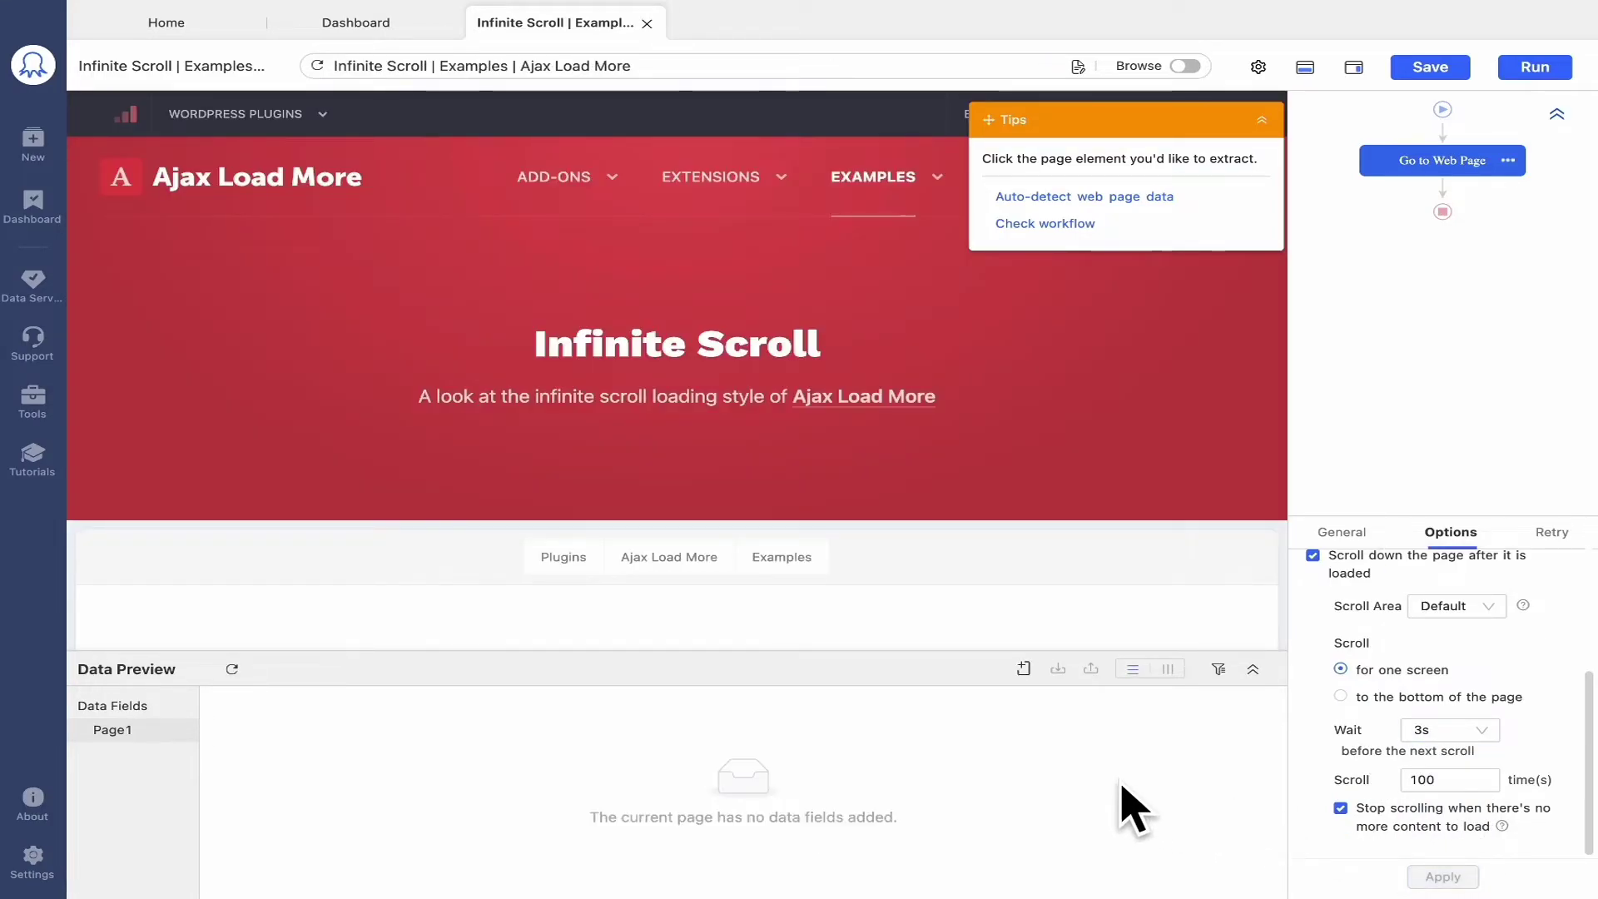
# Step: Select the first post's sub-elements, extend to all similar posts, and extract the data
pyautogui.scroll(-5, 932, 599)
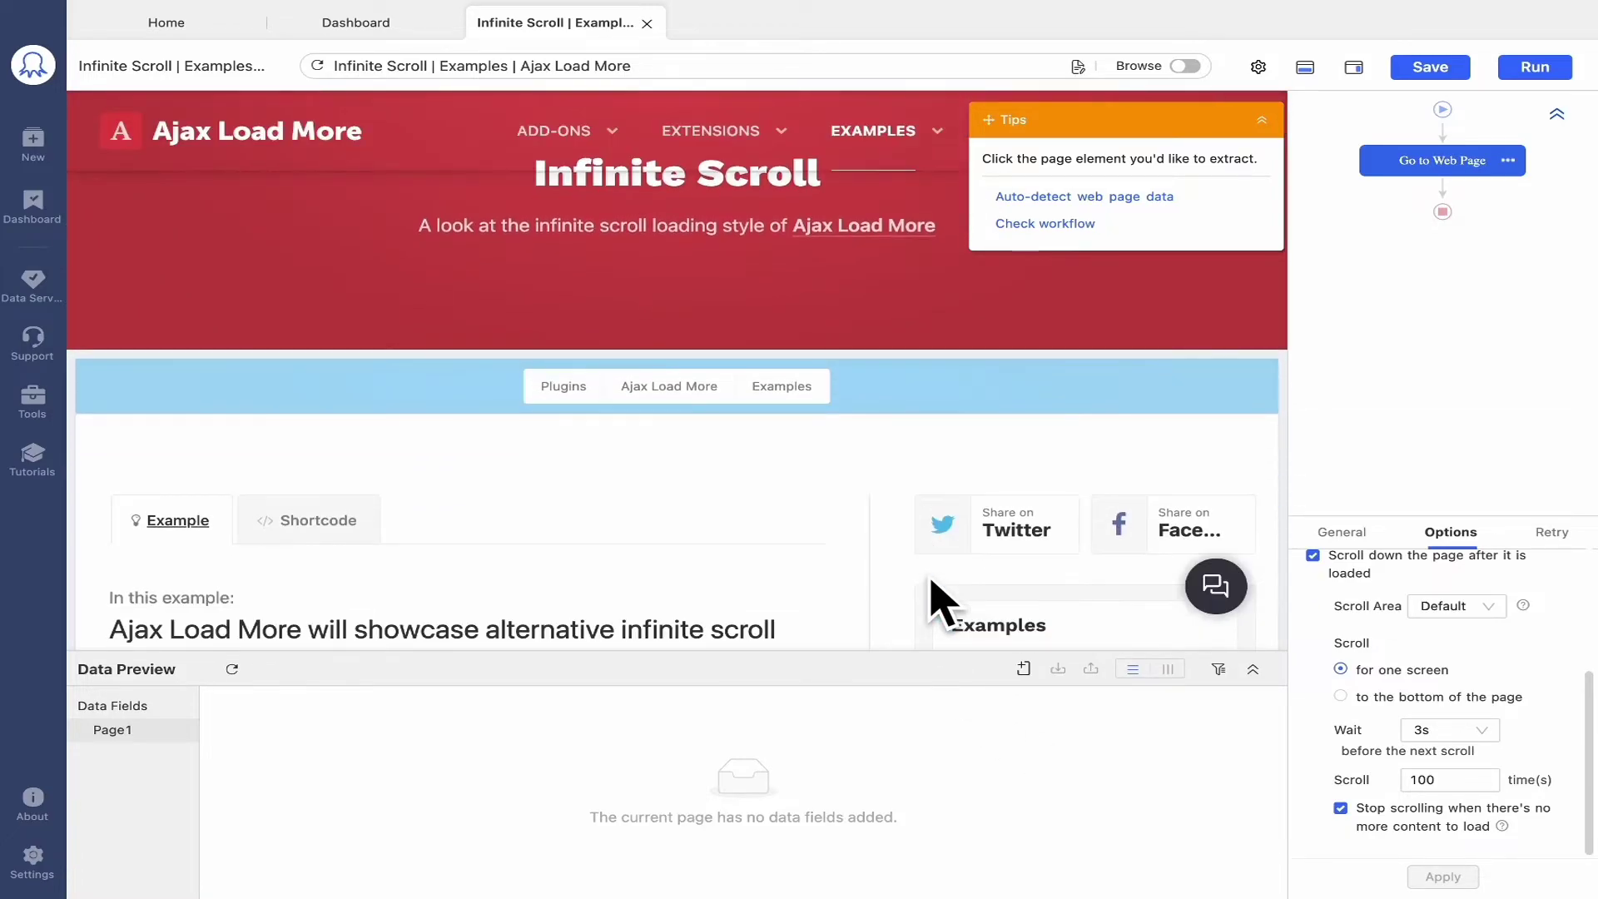
pyautogui.scroll(-2, 934, 595)
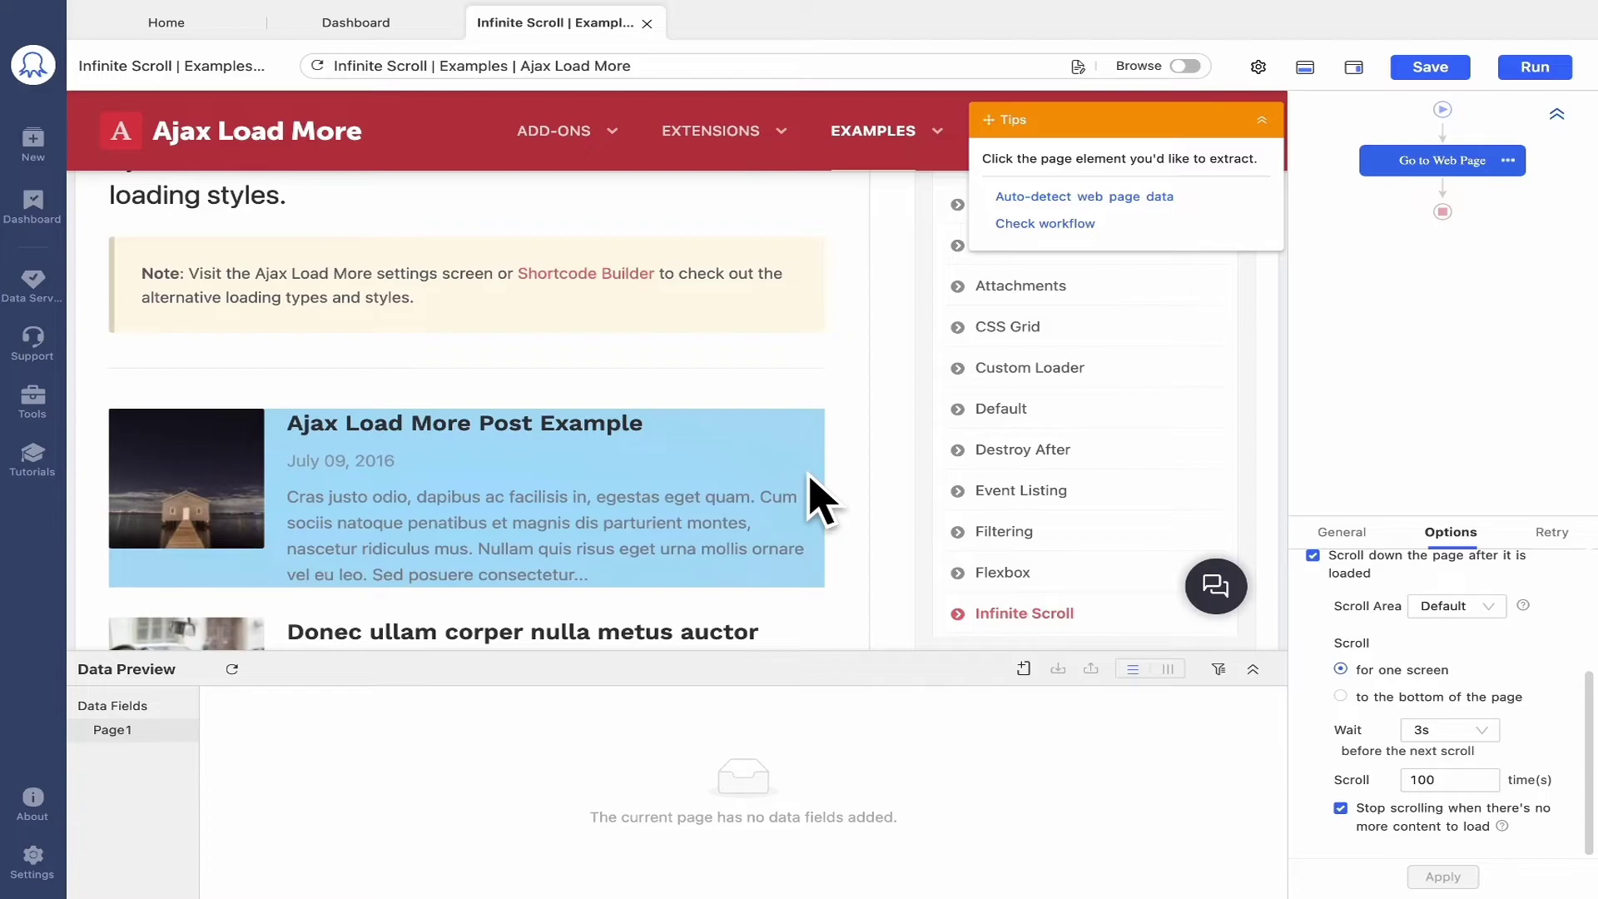
pyautogui.click(820, 500)
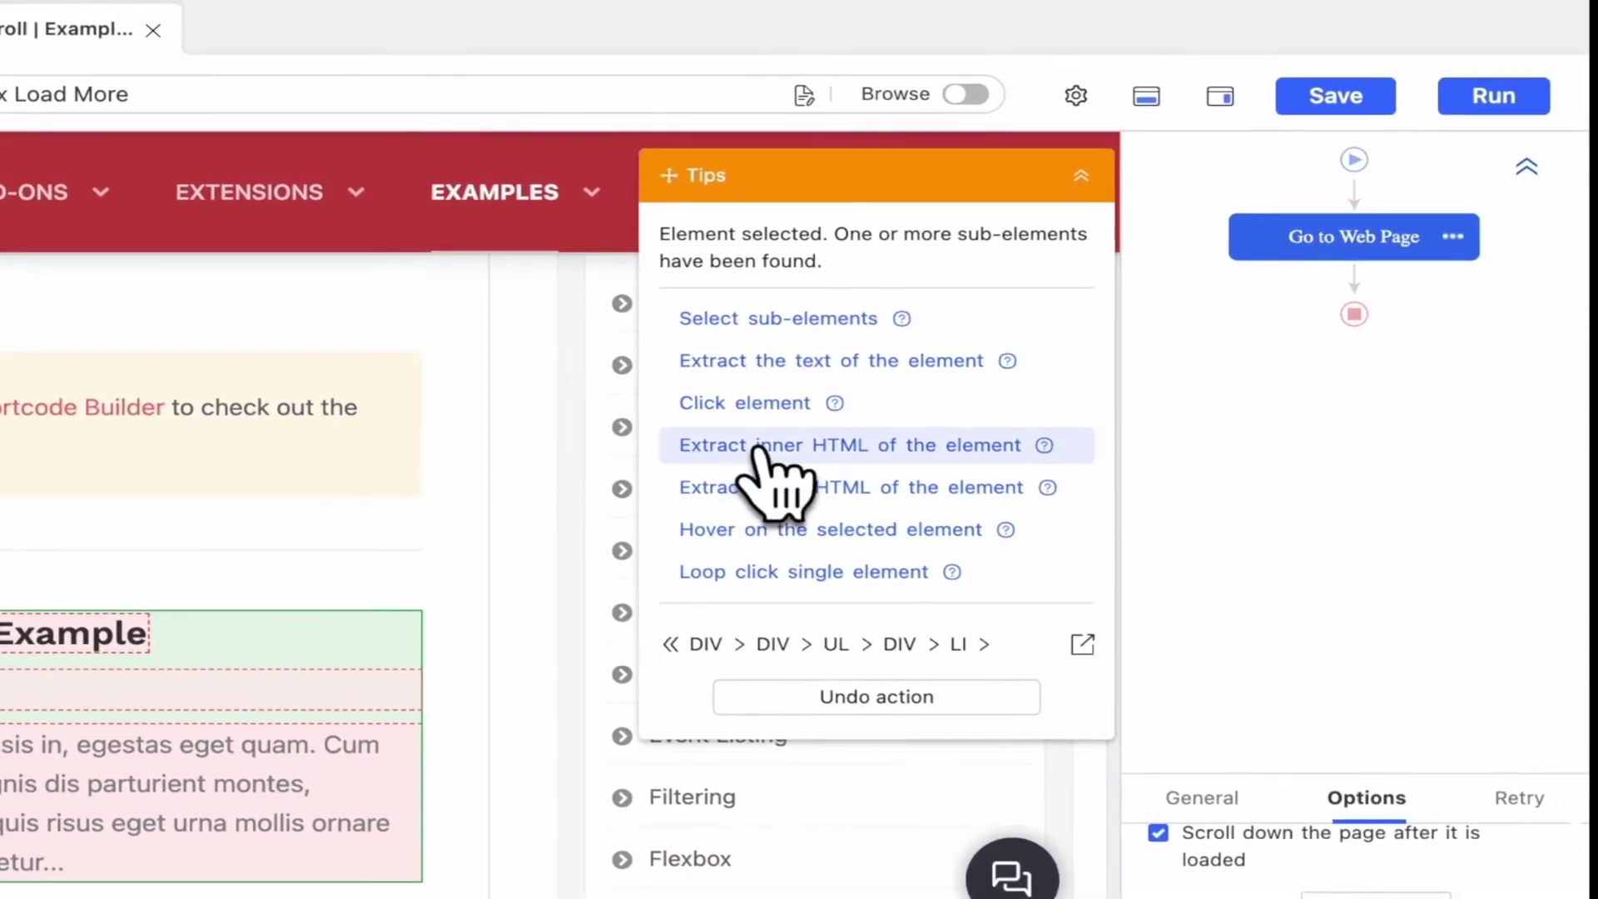
pyautogui.click(979, 325)
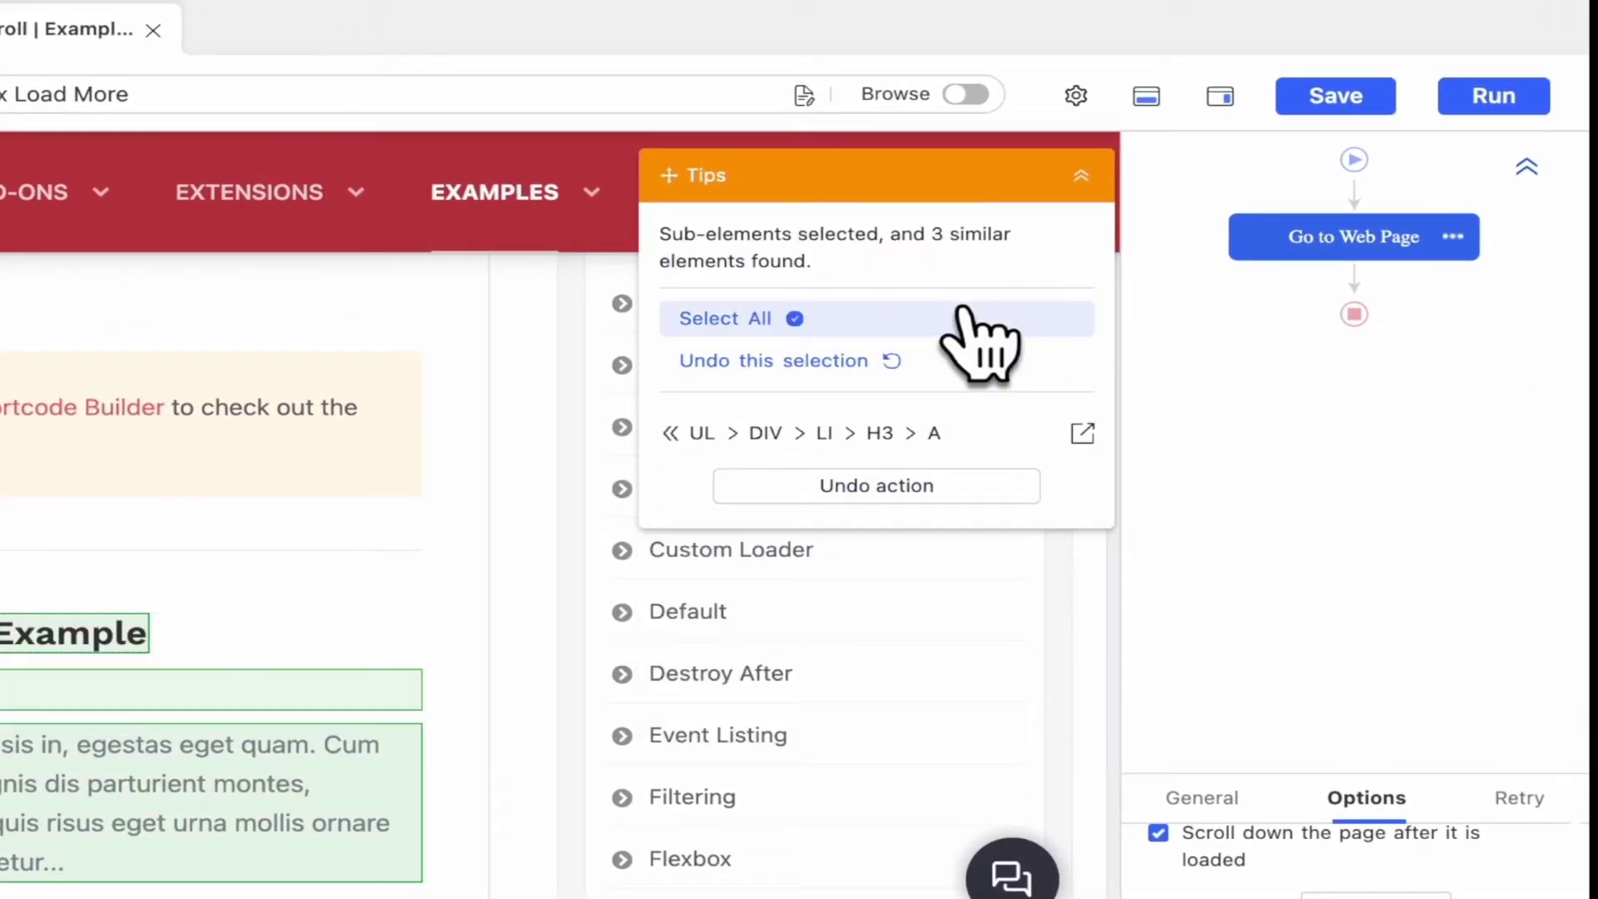
pyautogui.click(874, 319)
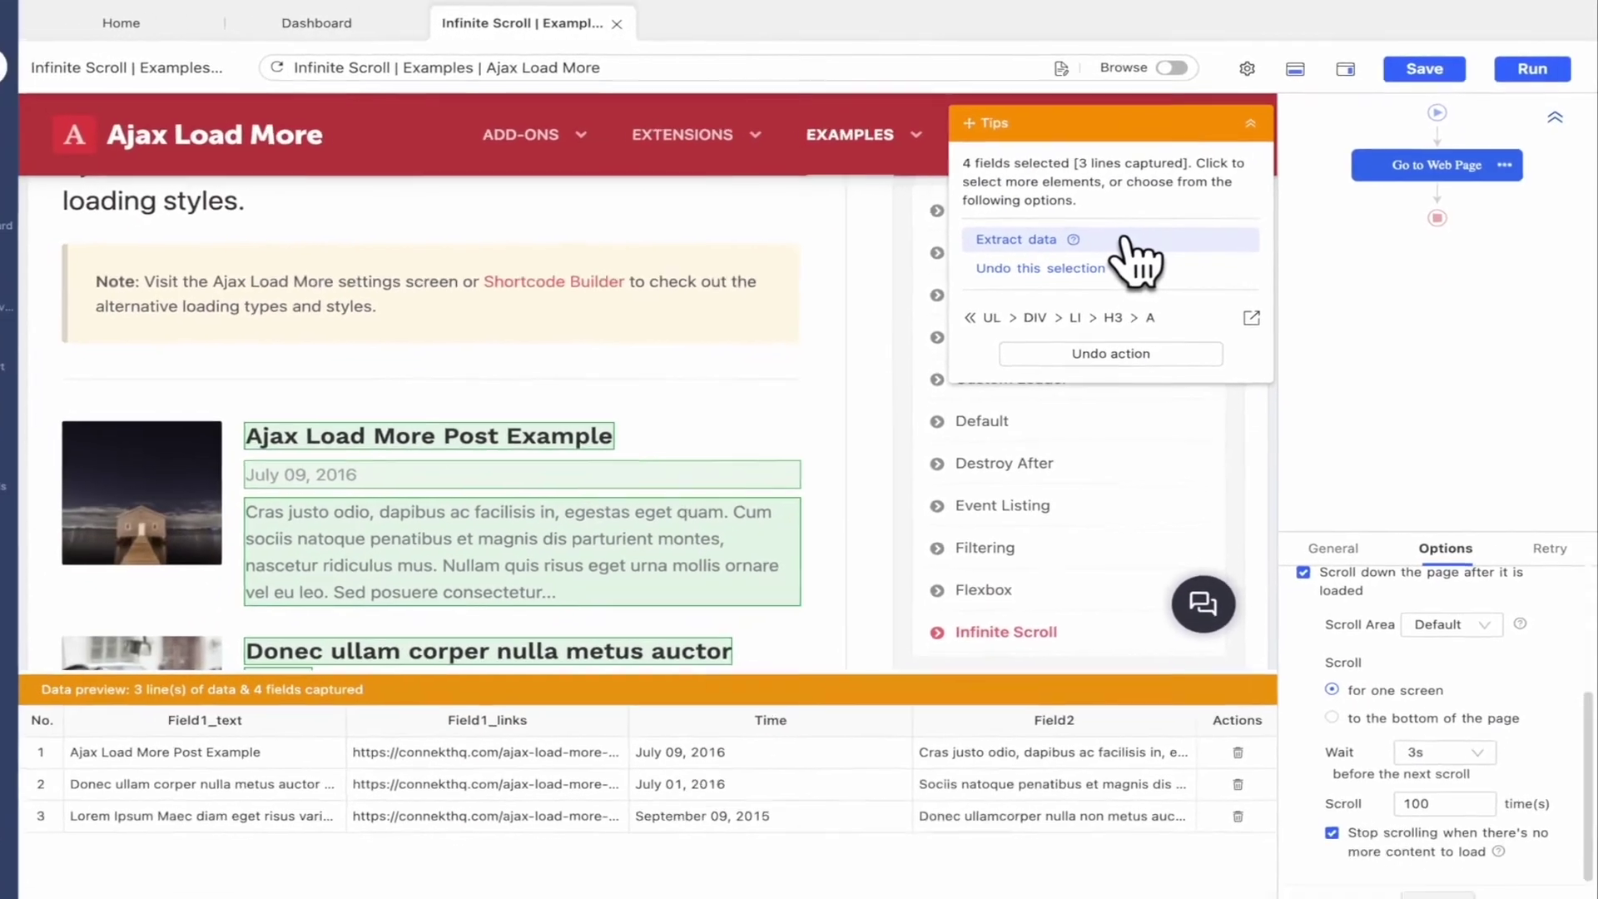
pyautogui.click(975, 308)
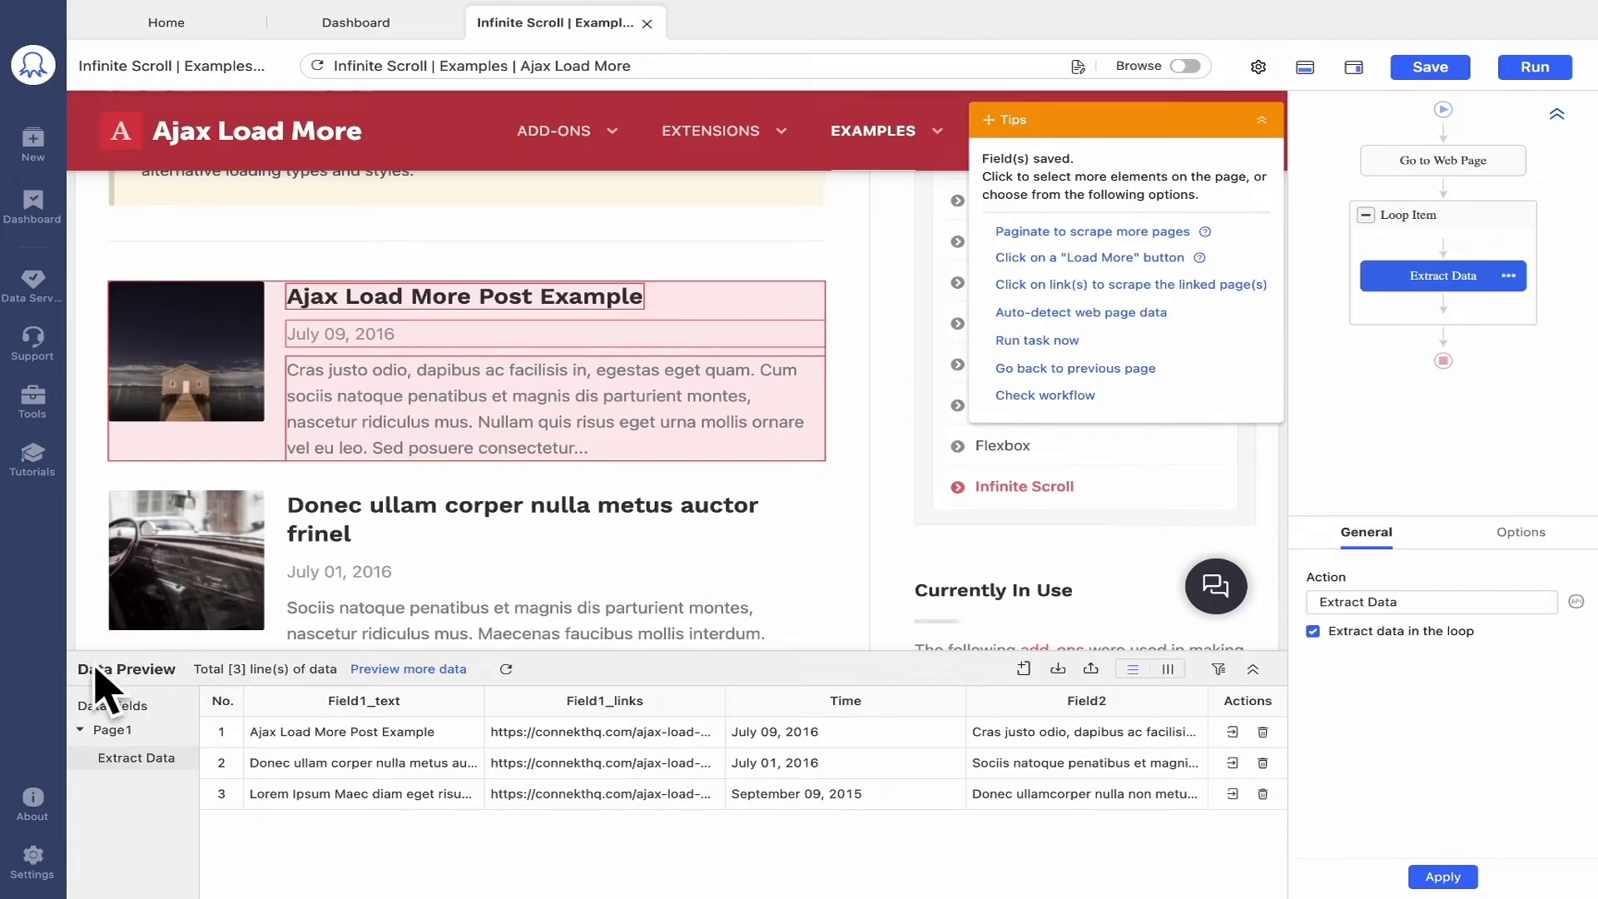
# Step: Rename the Field1_text column to 'title' and move Field2 ahead of the time column
pyautogui.click(464, 704)
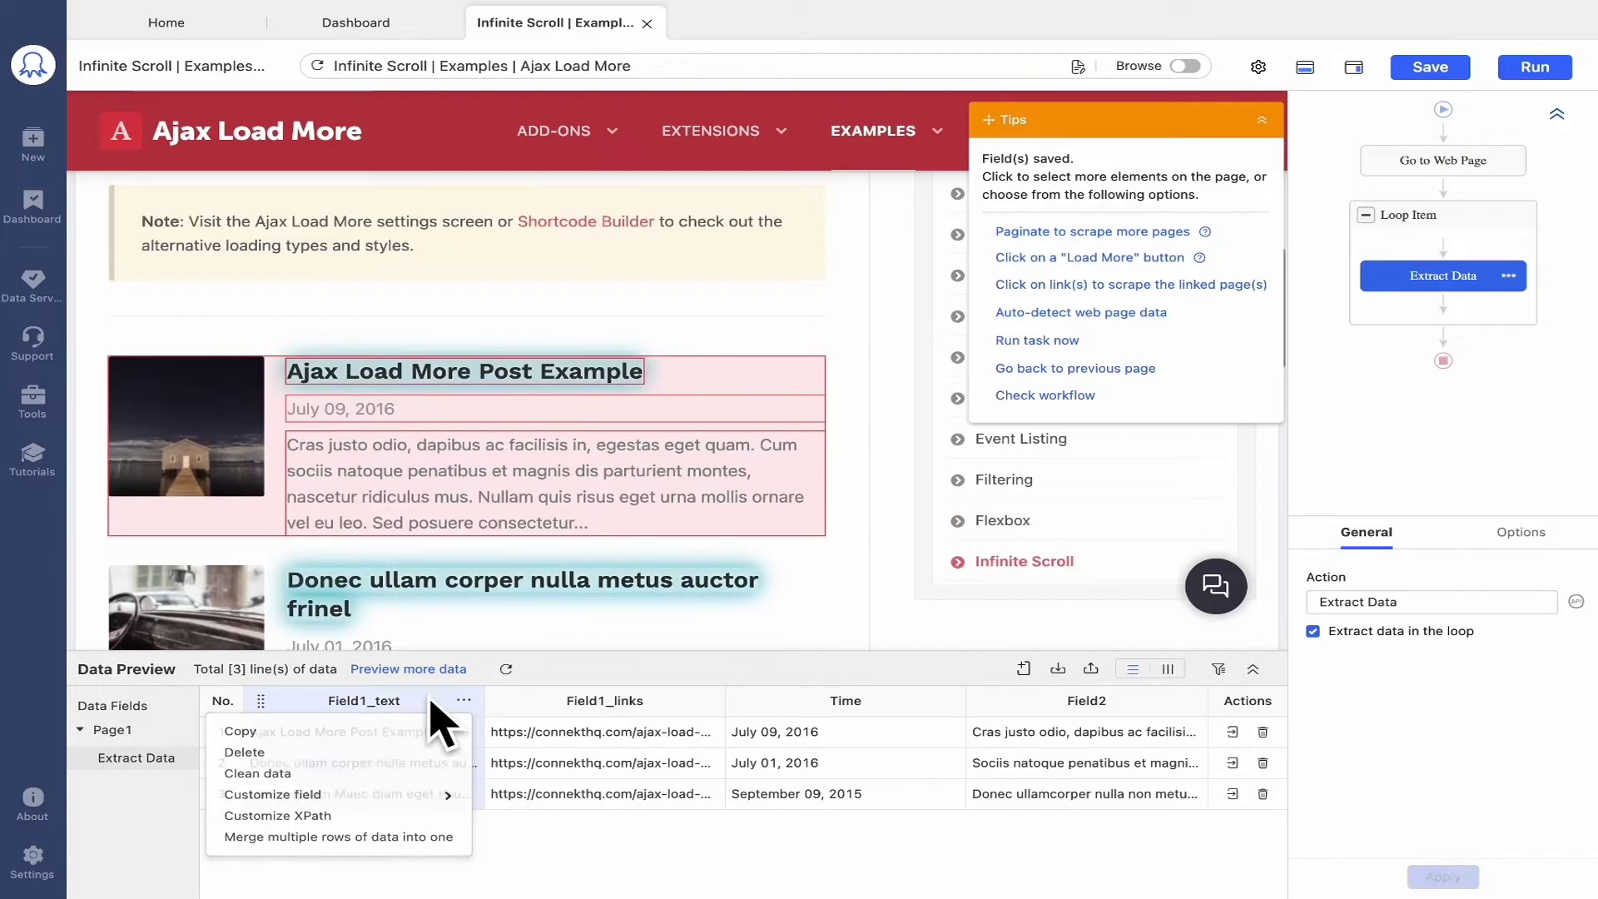
pyautogui.doubleClick(404, 700)
pyautogui.write('title')
pyautogui.press('Return')
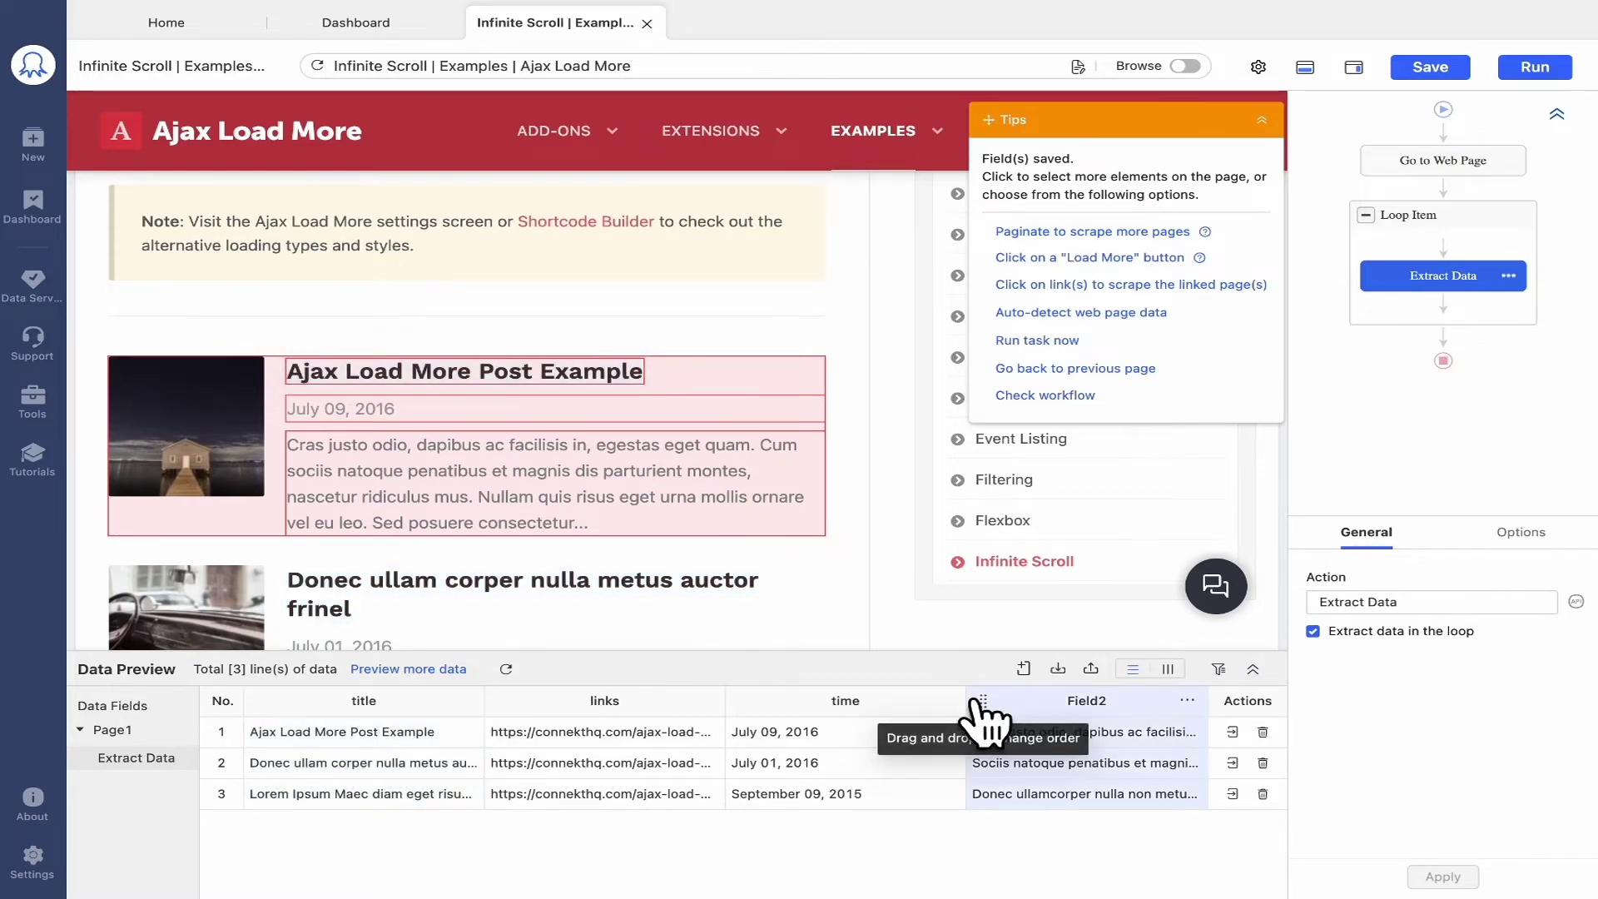
pyautogui.moveTo(971, 713); pyautogui.dragTo(749, 730)
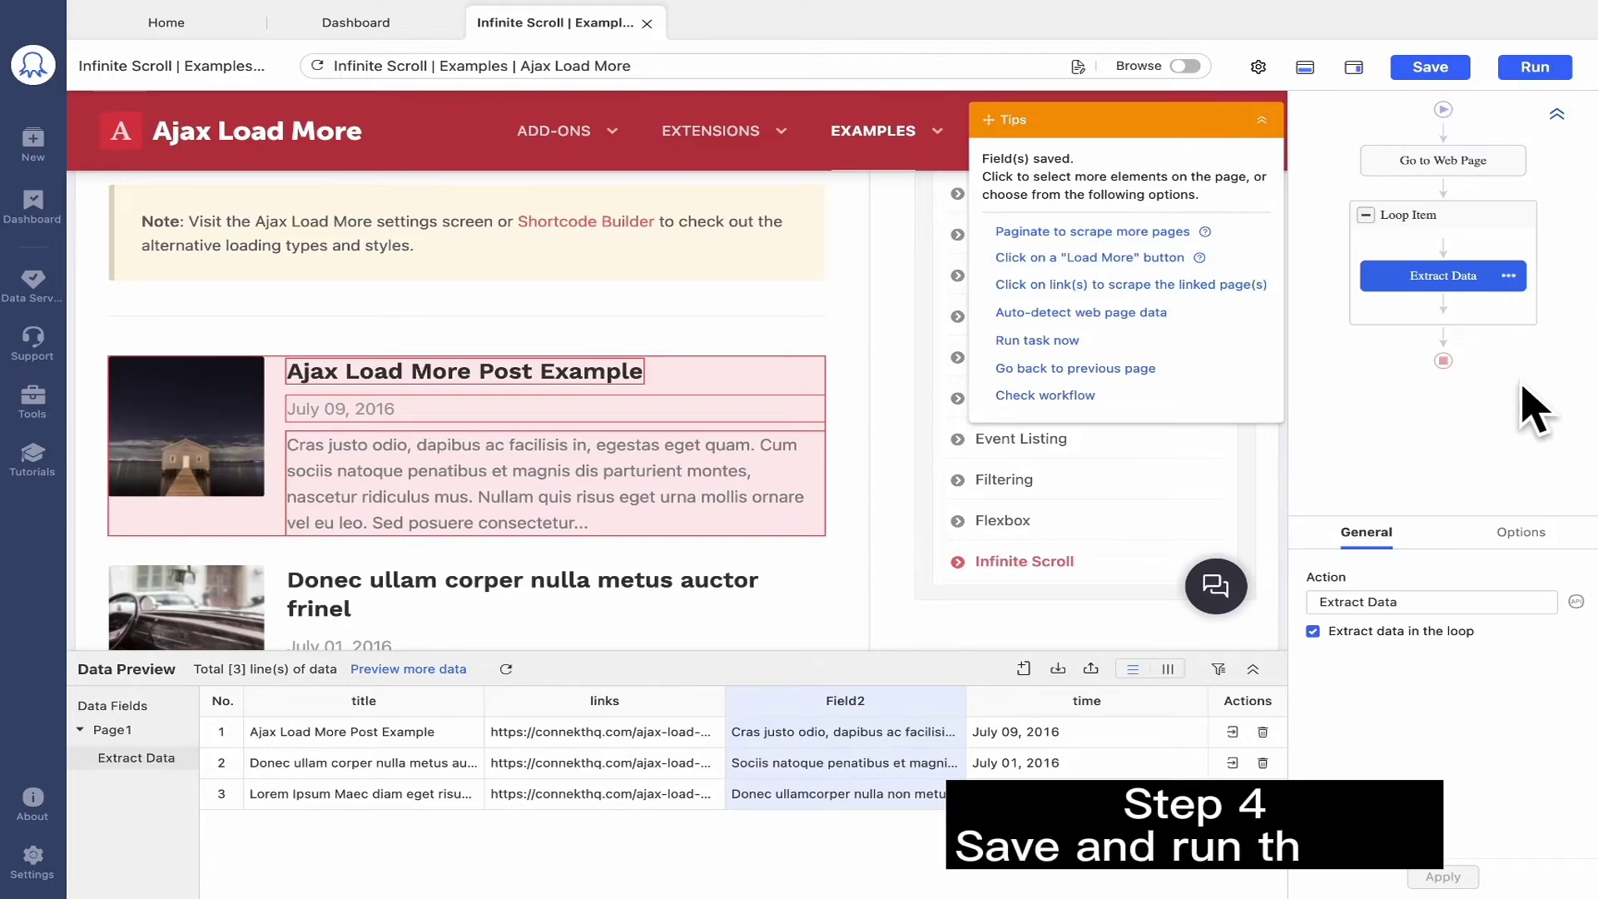
# Step: Save the task and run it on this device with the browser shown
pyautogui.click(1432, 69)
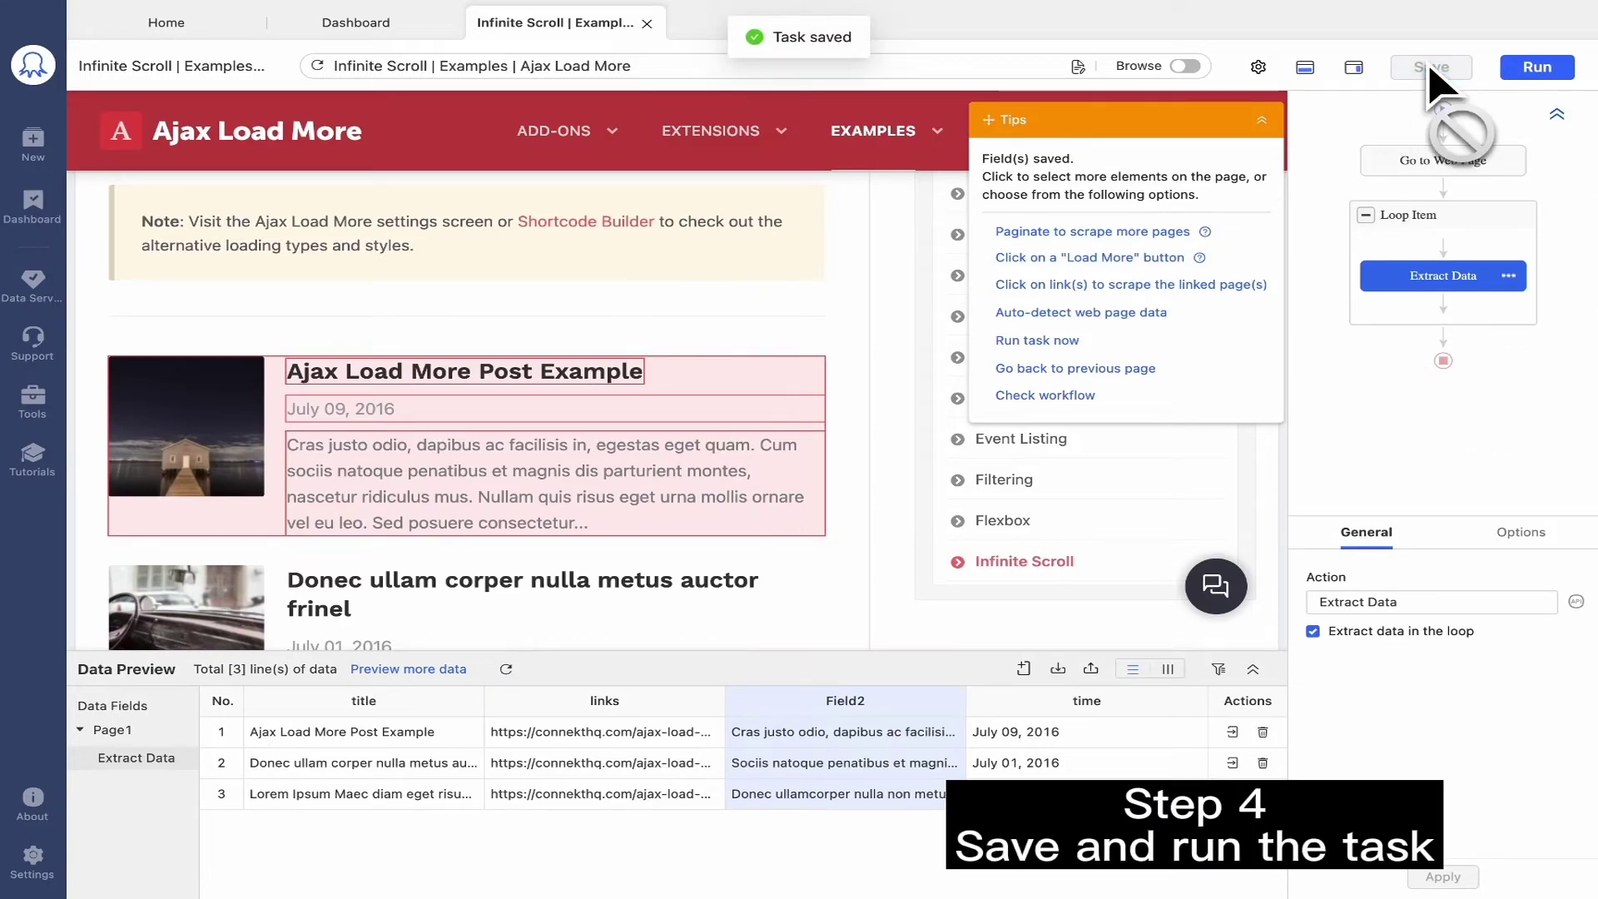
pyautogui.click(1540, 75)
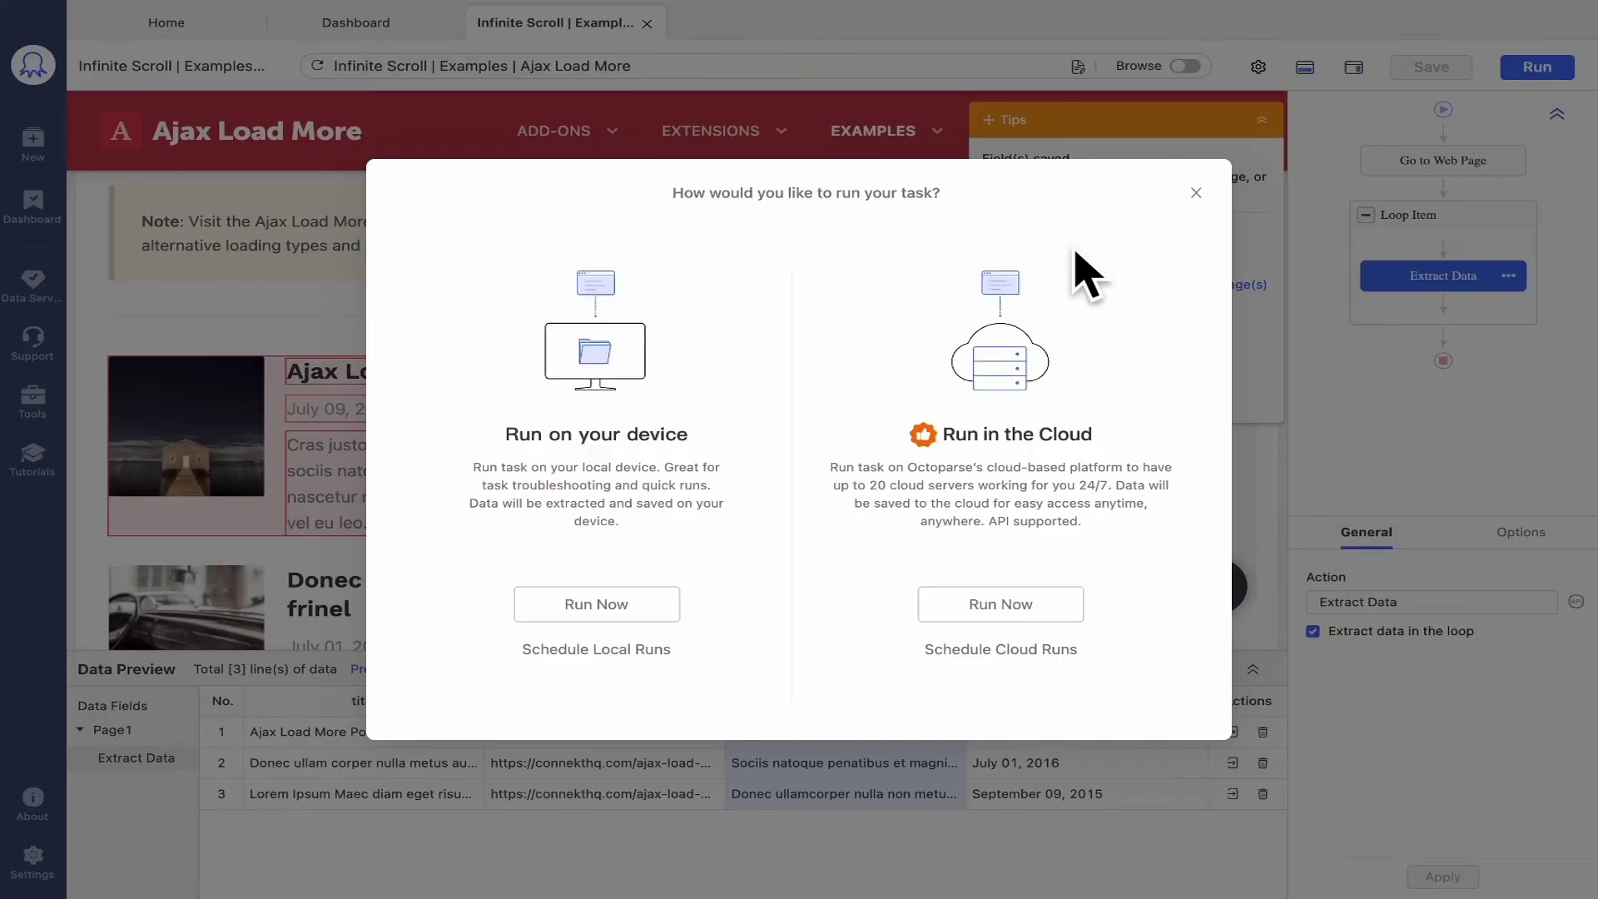
pyautogui.click(630, 603)
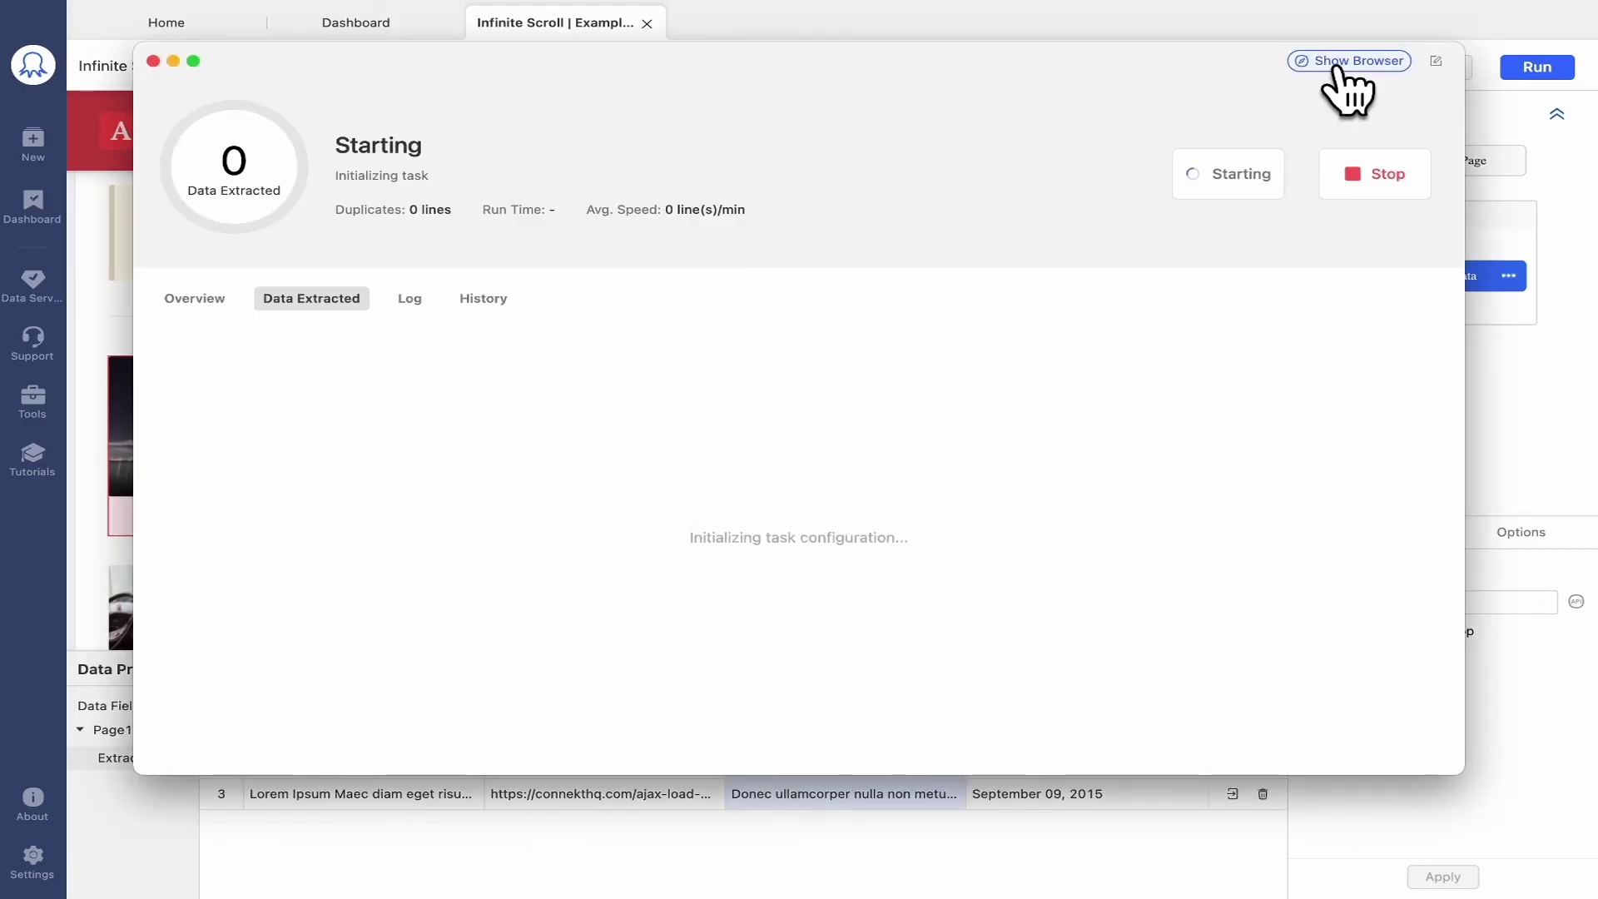
pyautogui.click(1344, 62)
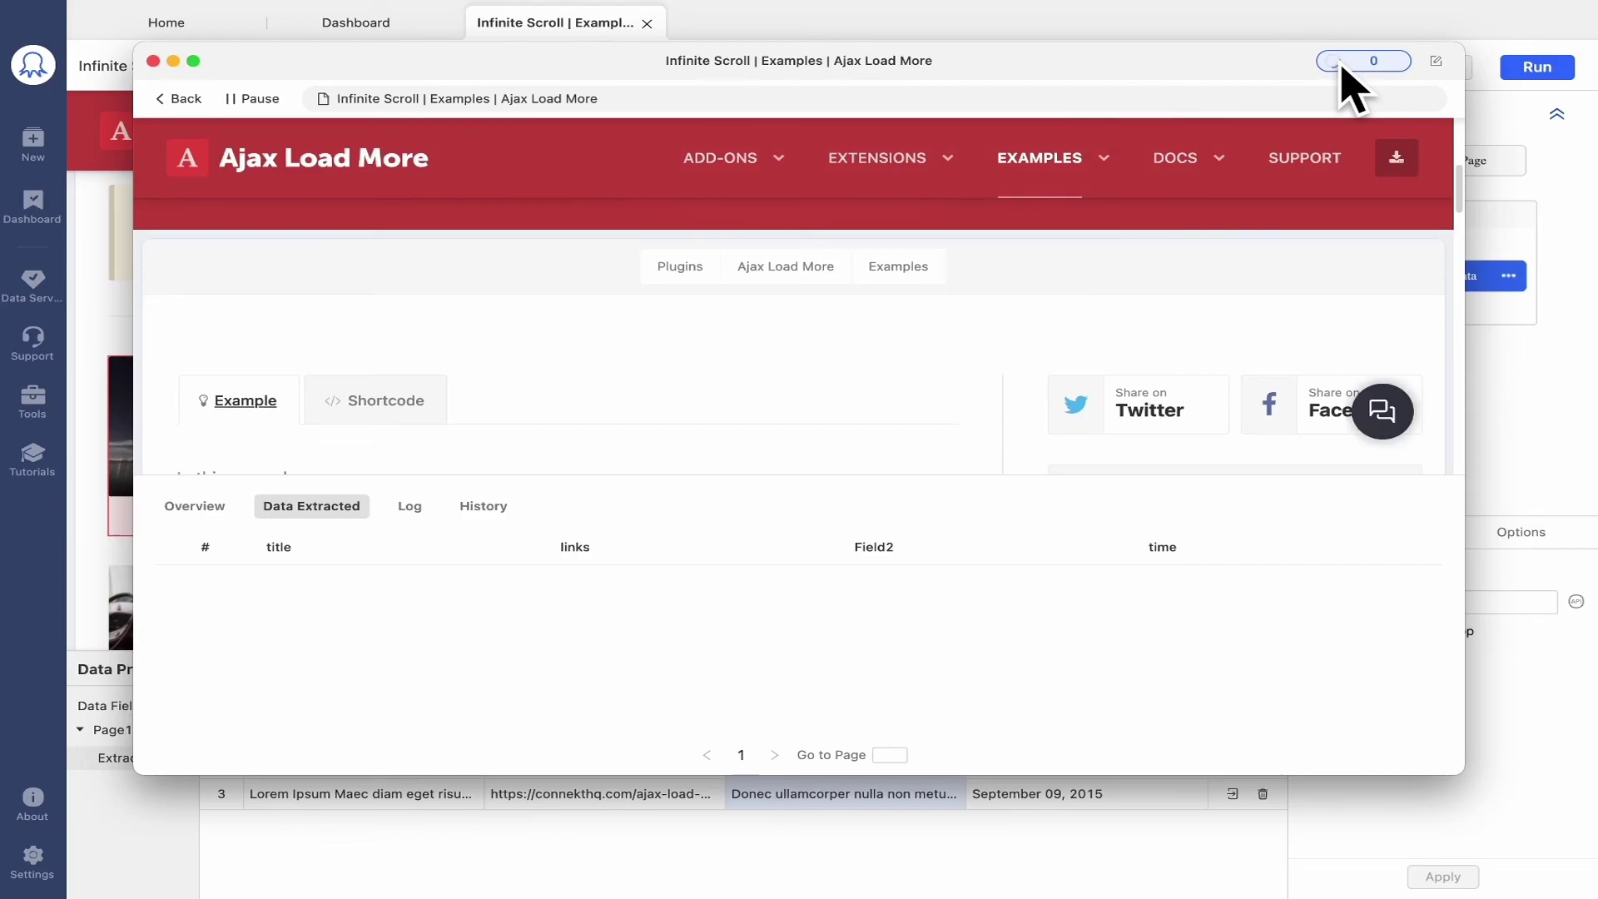